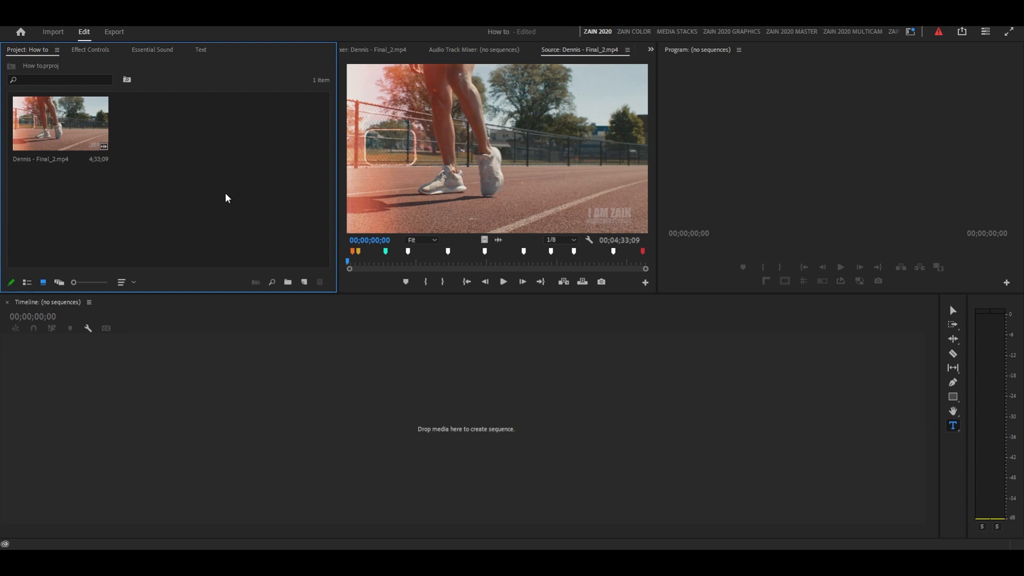
Place the project's video clip in the empty timeline to create a sequence from it.
{"action": "left_click", "coordinate": [58, 114]}
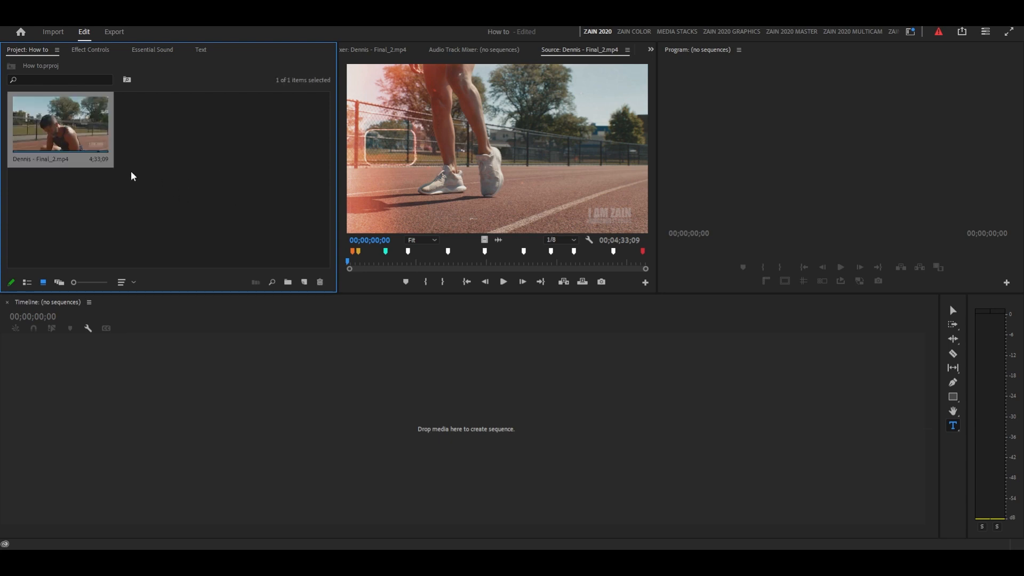
{"action": "double_click", "coordinate": [97, 129]}
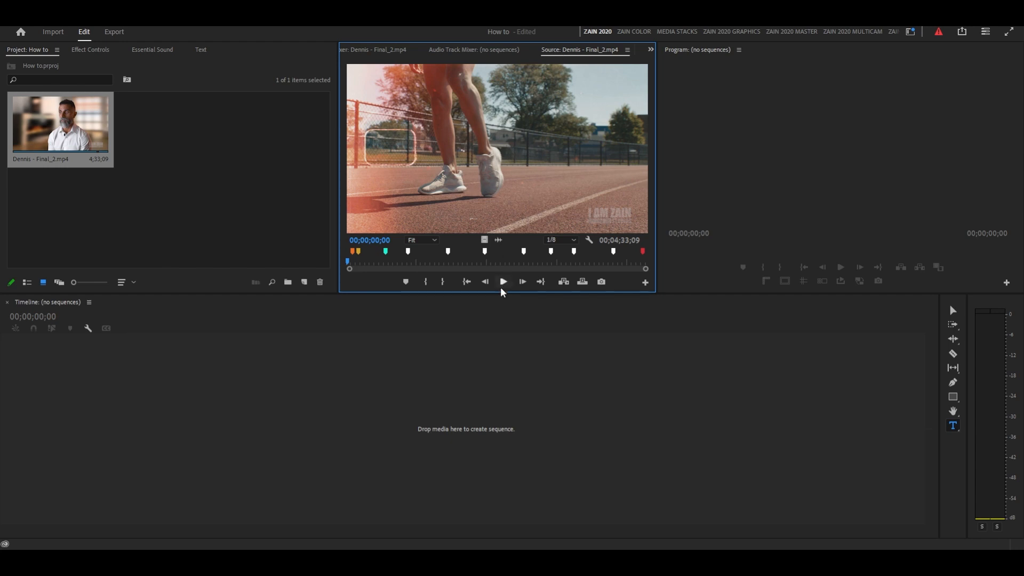
{"action": "left_click", "coordinate": [83, 135]}
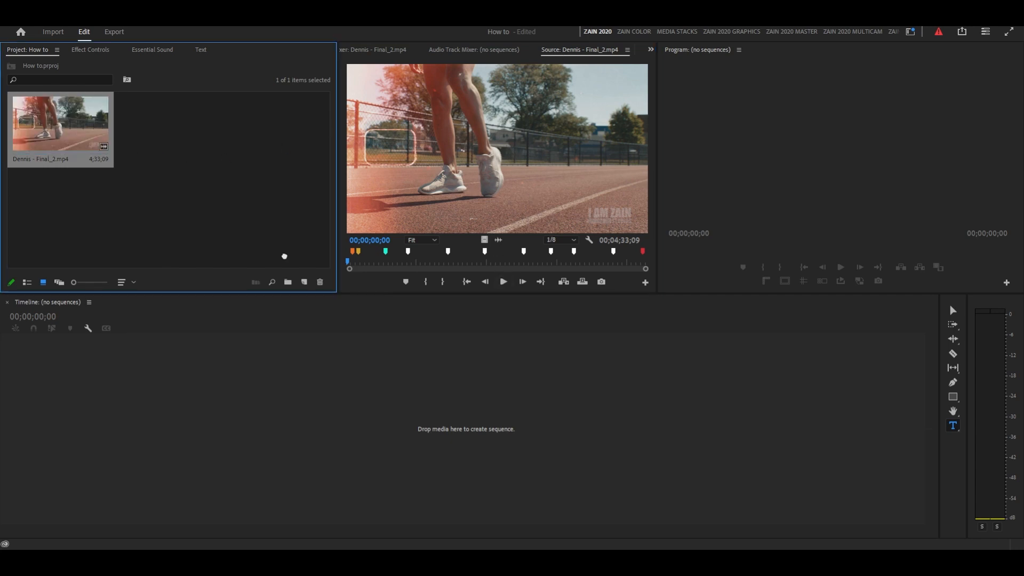
{"action": "left_click_drag", "start_coordinate": [297, 264], "coordinate": [375, 399]}
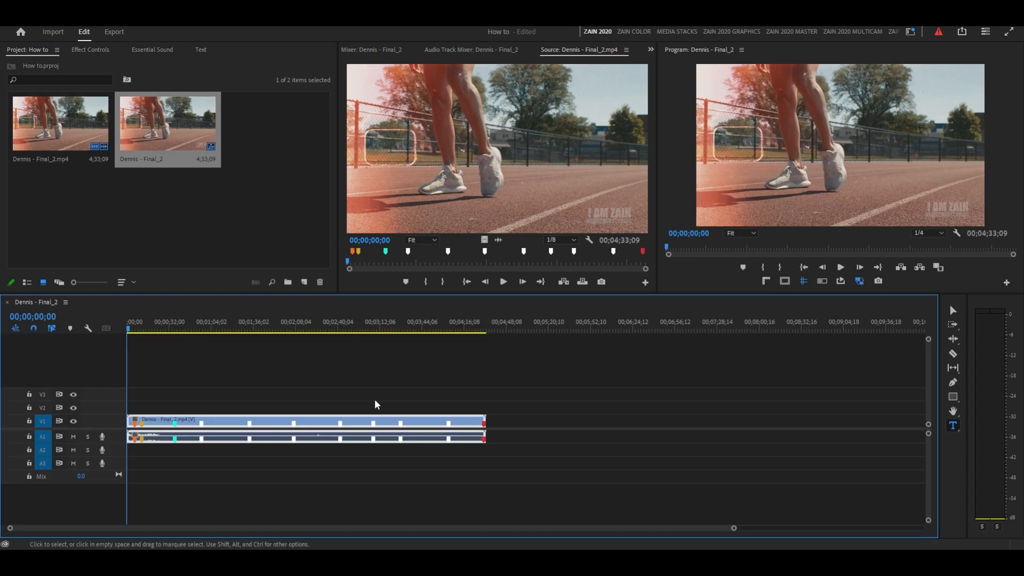
Play the start of the sequence to about 00;00;15;25.
{"action": "left_click", "coordinate": [841, 268]}
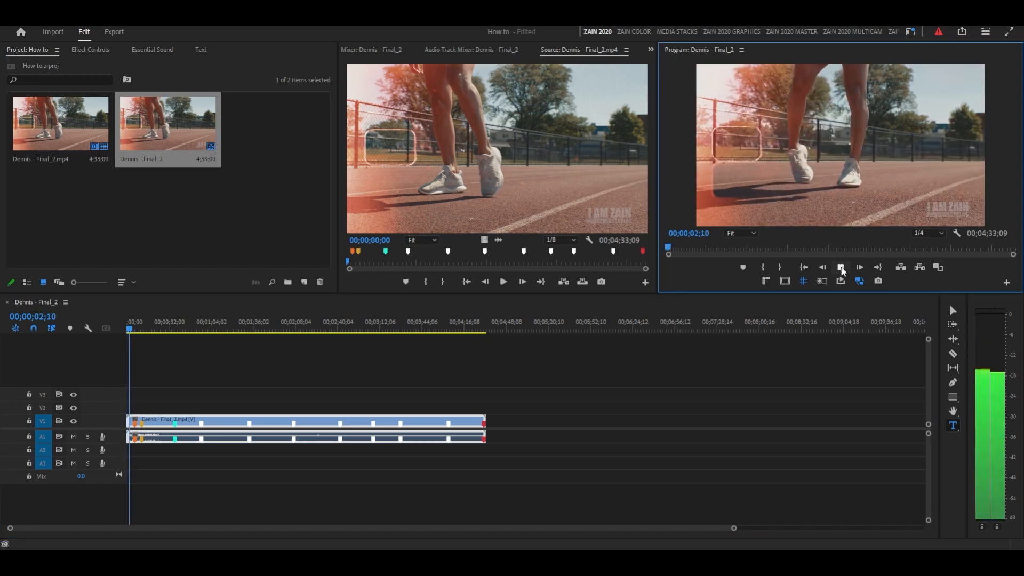
{"action": "left_click", "coordinate": [841, 267]}
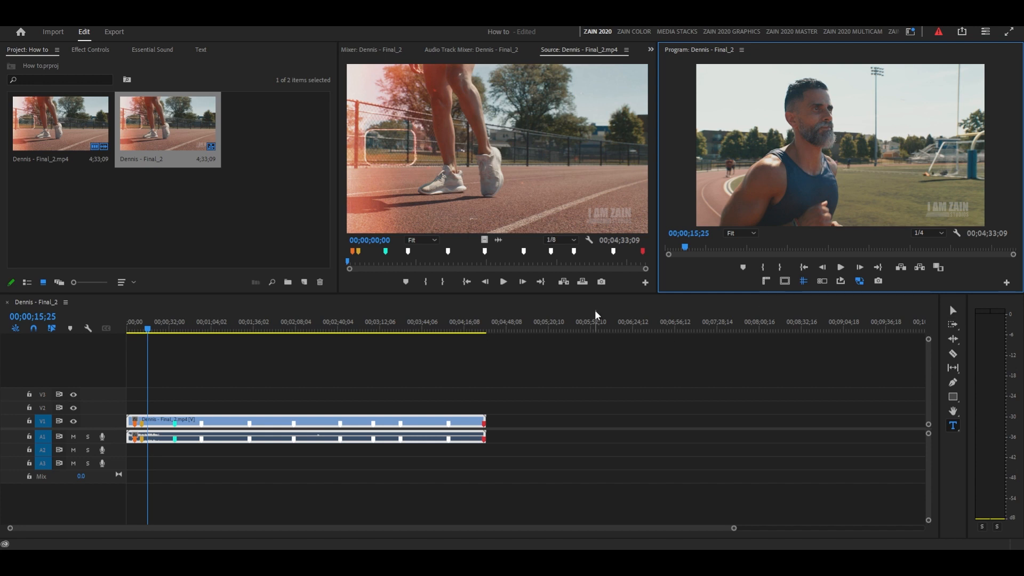
{"action": "mouse_move", "coordinate": [413, 425]}
{"action": "left_mouse_down"}
{"action": "mouse_move", "coordinate": [494, 426]}
{"action": "mouse_move", "coordinate": [407, 425]}
{"action": "left_mouse_up"}
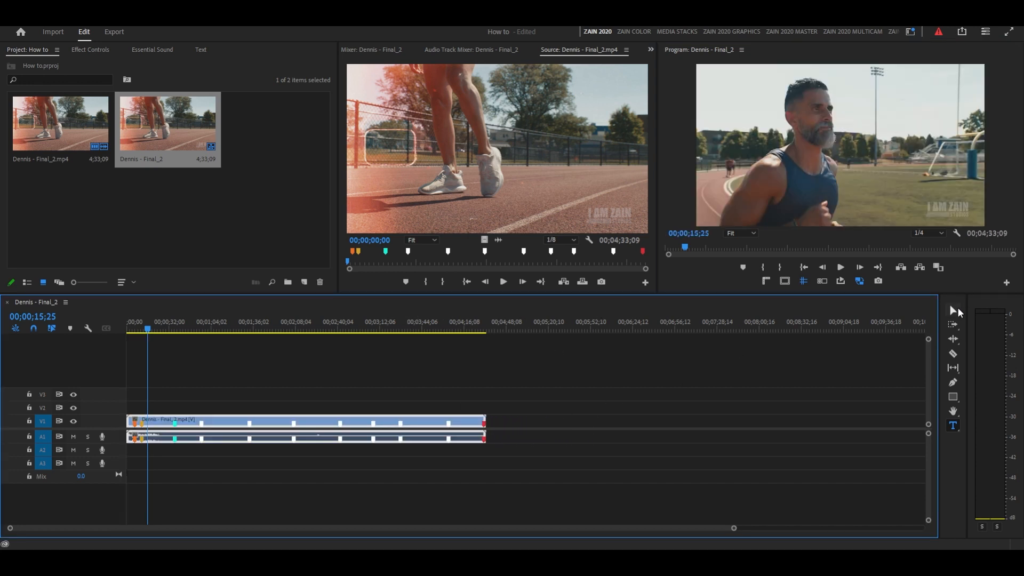
Split the clip at 00;01;17;24 and shift the second part forward, leaving a gap of about 22 seconds.
{"action": "left_click", "coordinate": [954, 313]}
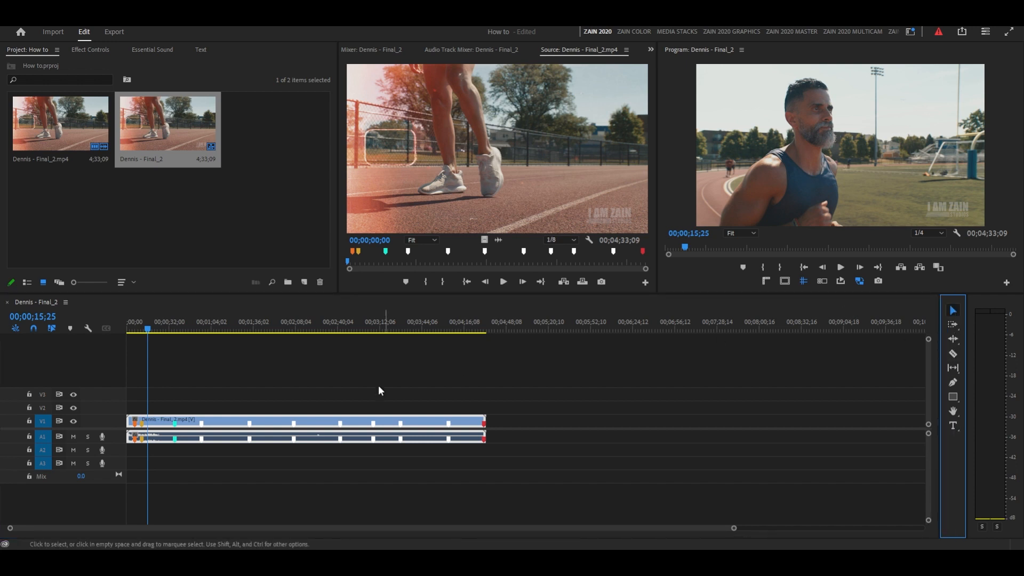
{"action": "left_click", "coordinate": [231, 327]}
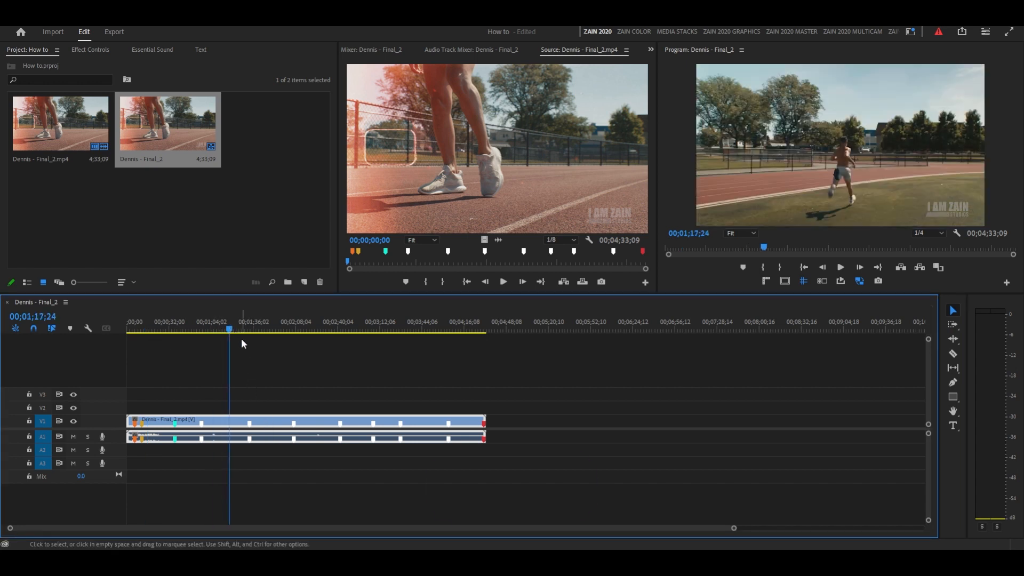
{"action": "key", "text": "ctrl+k"}
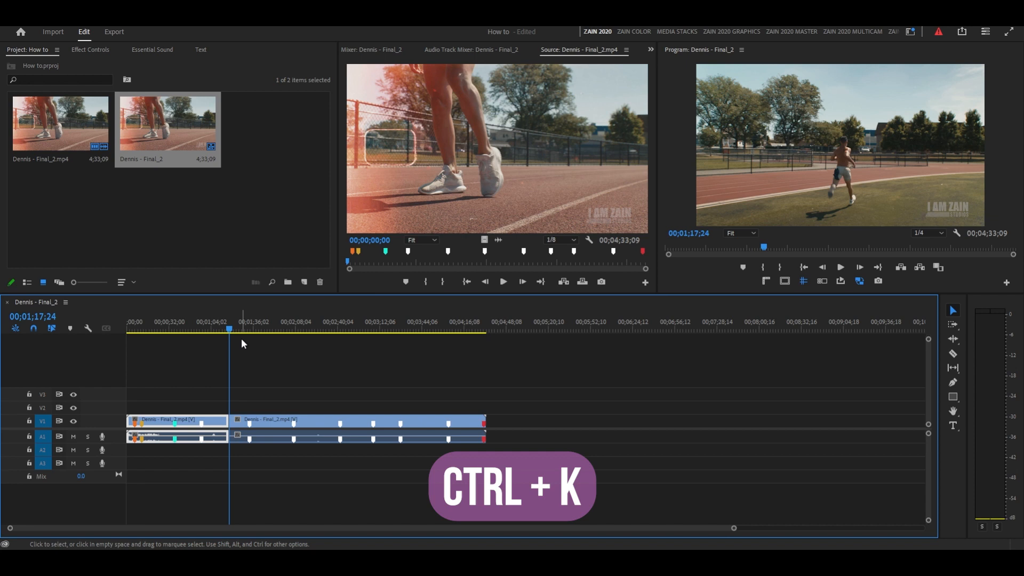
{"action": "left_click_drag", "start_coordinate": [336, 420], "coordinate": [364, 421]}
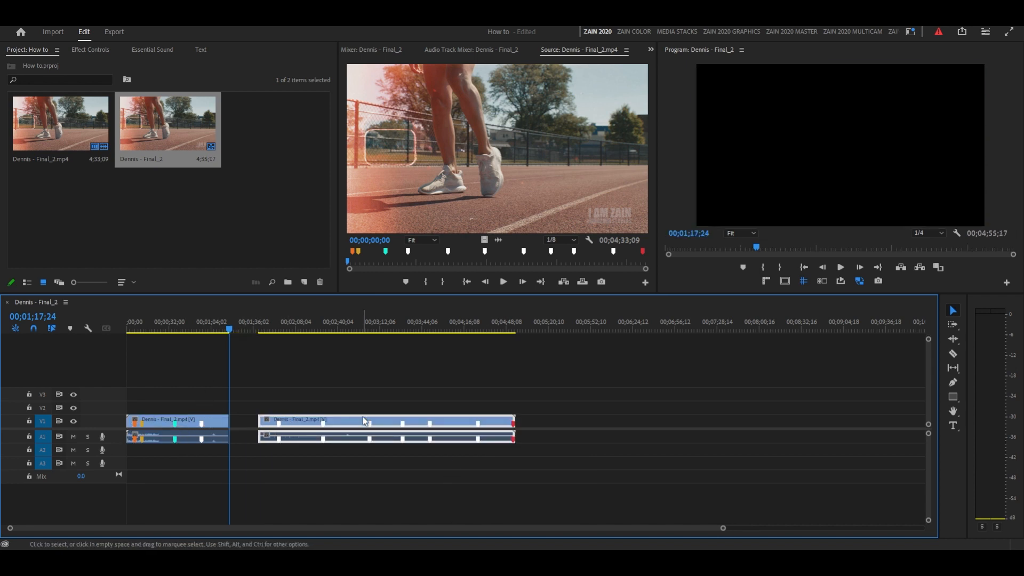
Split the clip behind the gap at 00;02;52;29.
{"action": "left_click_drag", "start_coordinate": [357, 328], "coordinate": [355, 329]}
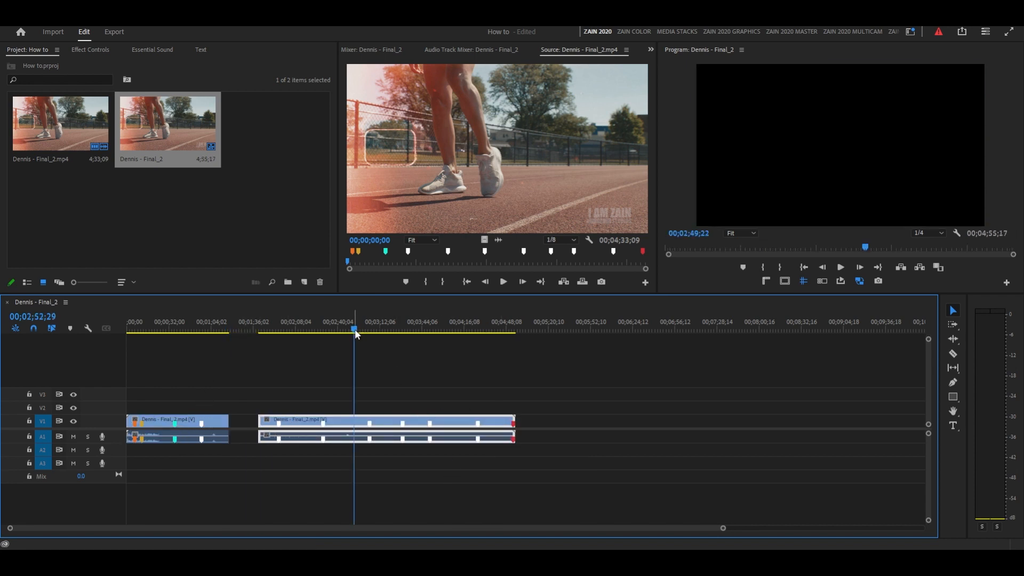
{"action": "key", "text": "ctrl+k"}
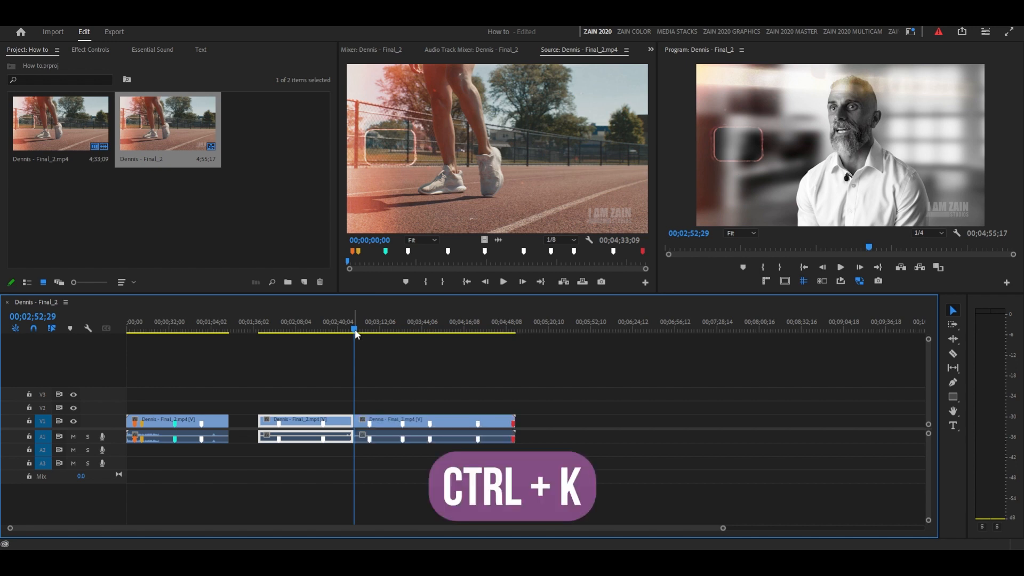
{"action": "left_click_drag", "start_coordinate": [337, 329], "coordinate": [338, 329]}
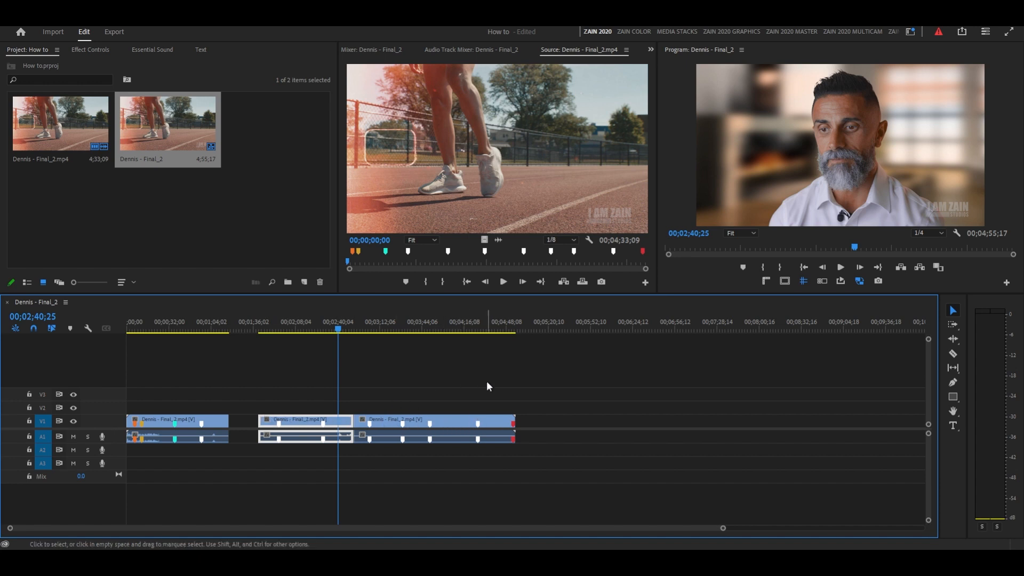
Select every clip behind the gap with the Track Select Forward tool, and clear the selection.
{"action": "left_click", "coordinate": [952, 326]}
{"action": "mouse_move", "coordinate": [284, 420]}
{"action": "left_mouse_down"}
{"action": "mouse_move", "coordinate": [512, 420]}
{"action": "mouse_move", "coordinate": [287, 426]}
{"action": "left_mouse_up"}
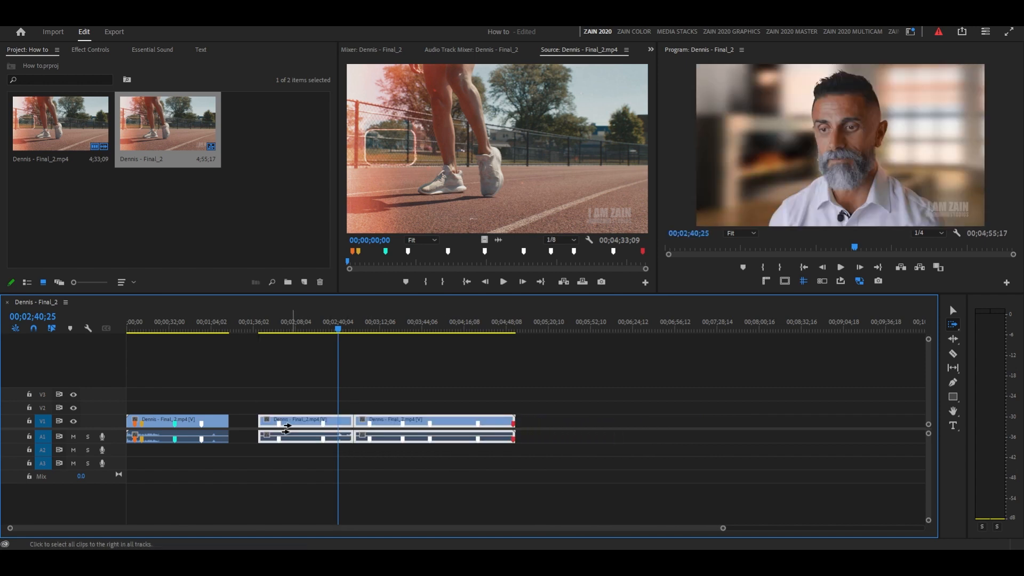
{"action": "left_click", "coordinate": [953, 311]}
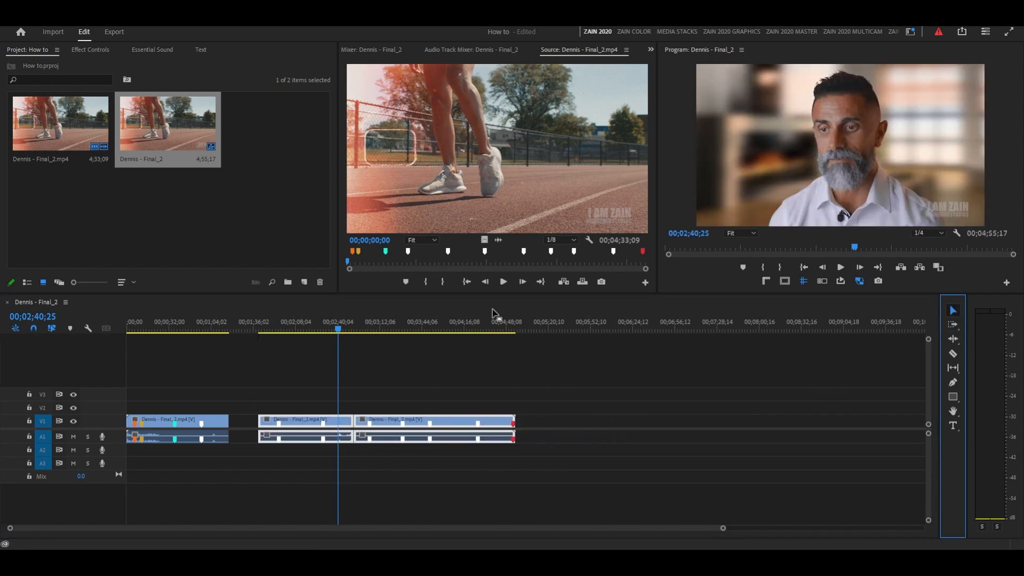
{"action": "left_click", "coordinate": [380, 390]}
Try moving the middle clip alone over the last clip, and undo the move.
{"action": "left_click_drag", "start_coordinate": [336, 421], "coordinate": [450, 435]}
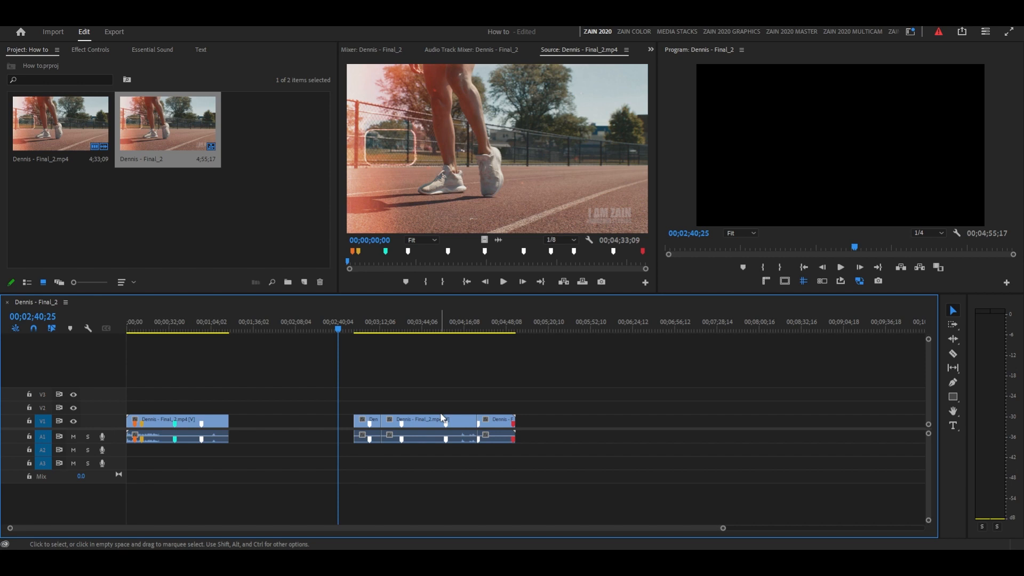
{"action": "key", "text": "ctrl+z"}
{"action": "key", "text": "ctrl+z"}
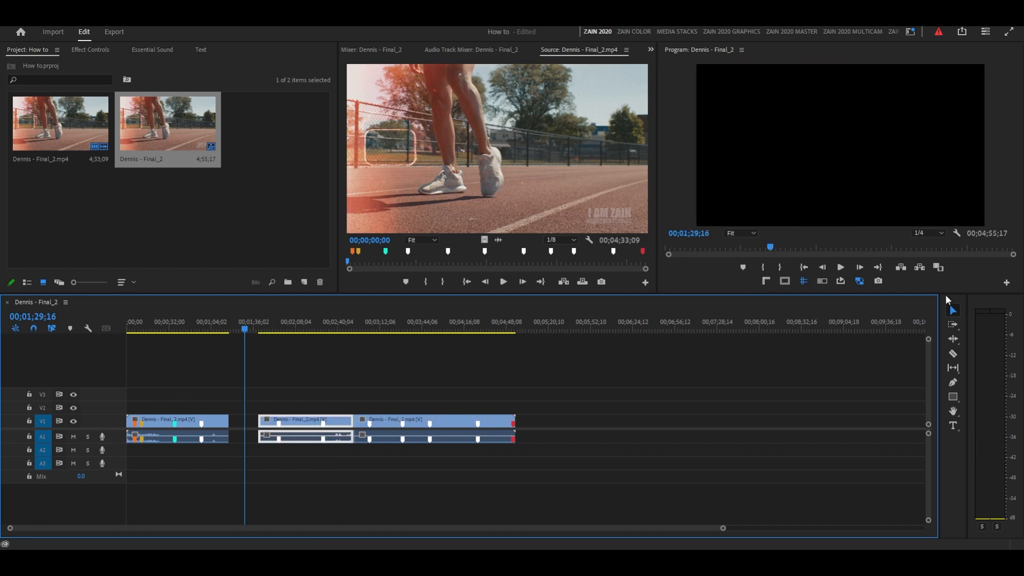
Try shifting all clips behind the gap together with the Track Select Forward tool.
{"action": "left_click", "coordinate": [953, 324]}
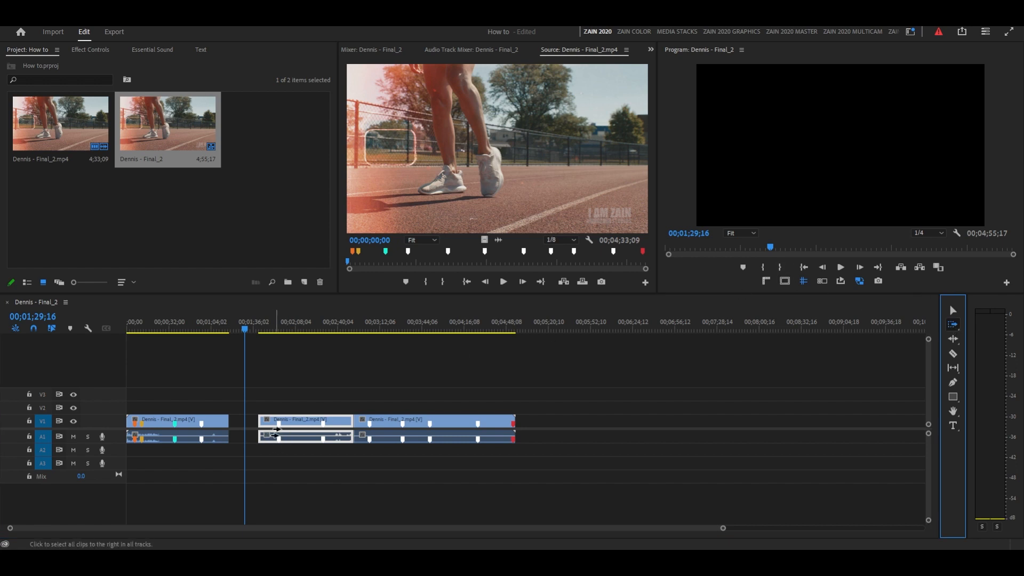
{"action": "left_click_drag", "start_coordinate": [292, 421], "coordinate": [323, 428]}
{"action": "left_click", "coordinate": [953, 338]}
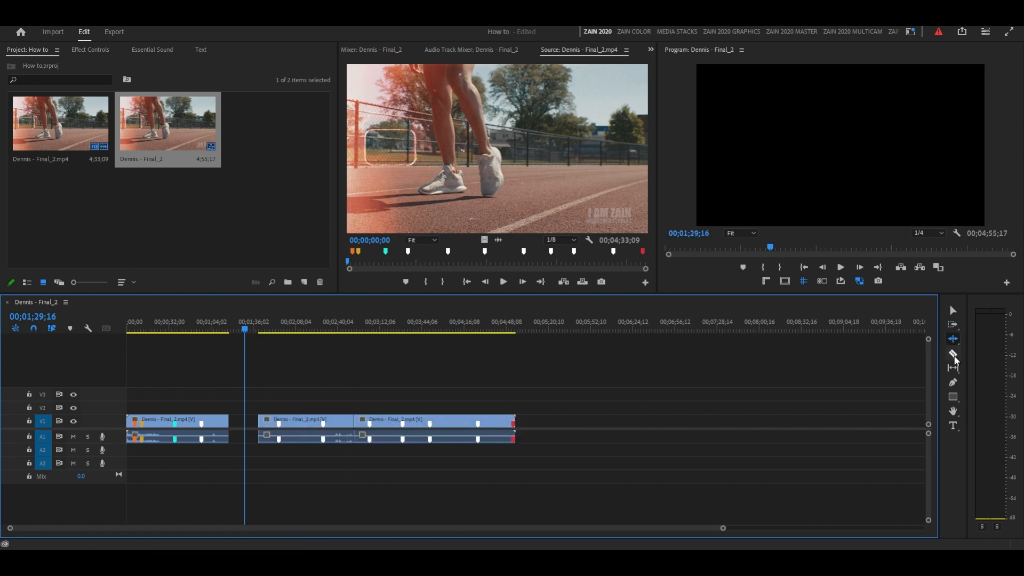
{"action": "left_click", "coordinate": [953, 355]}
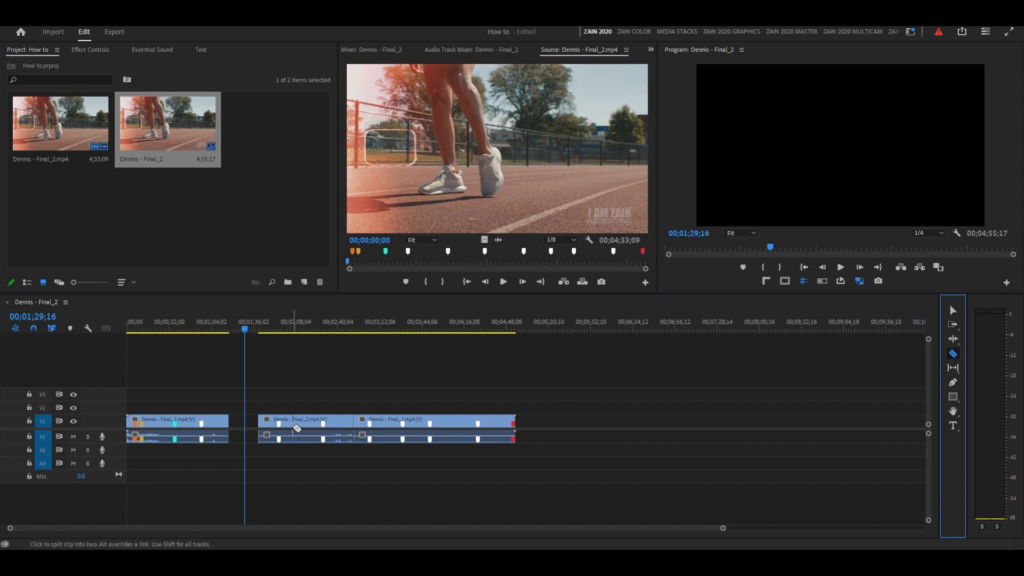
Draw a text box beside the man at 00;02;21;12 and stretch its graphic on V2 to the middle clip's end.
{"action": "left_click_drag", "start_coordinate": [244, 331], "coordinate": [312, 329]}
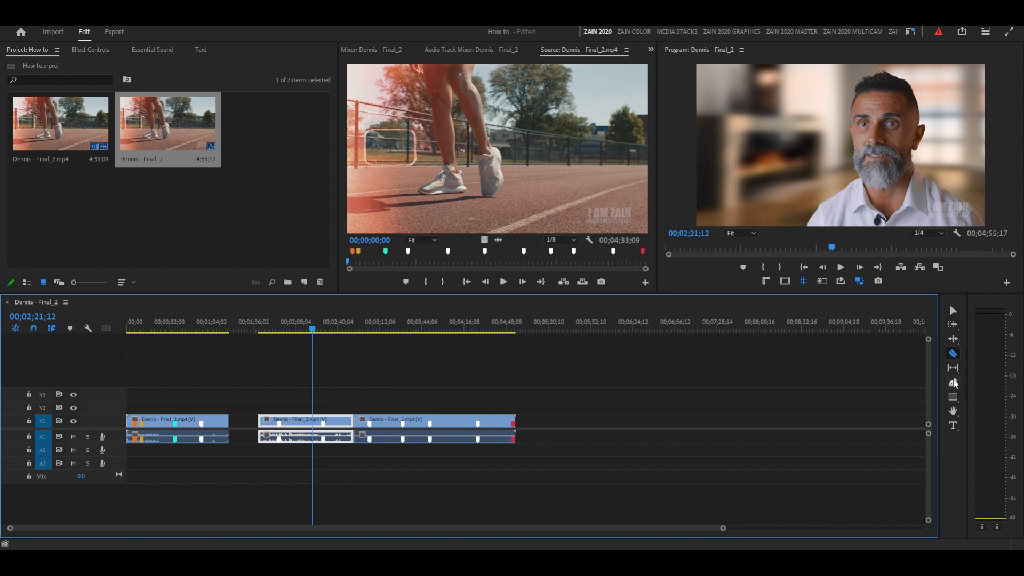
{"action": "left_click", "coordinate": [954, 411]}
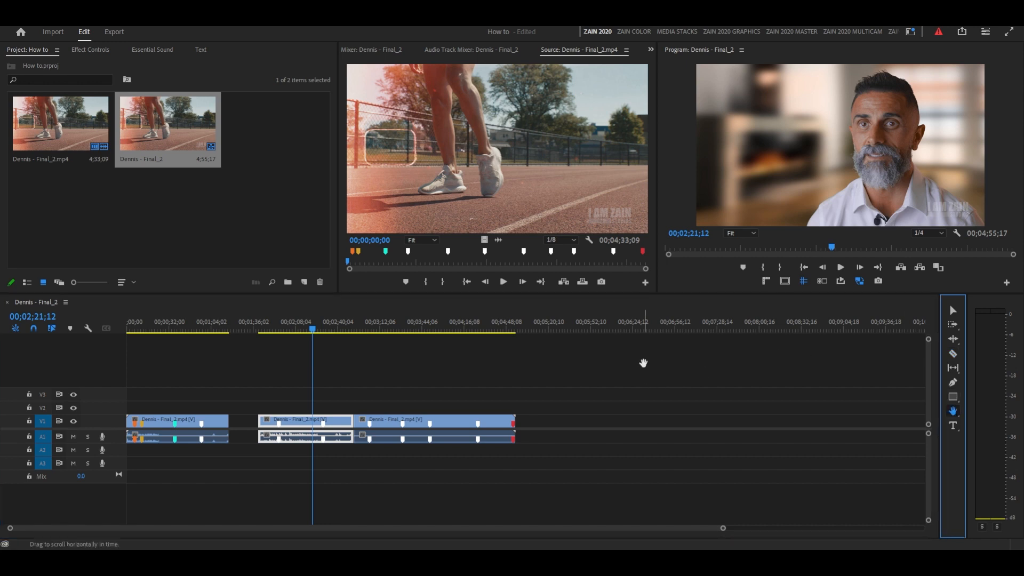
{"action": "left_click", "coordinate": [423, 411]}
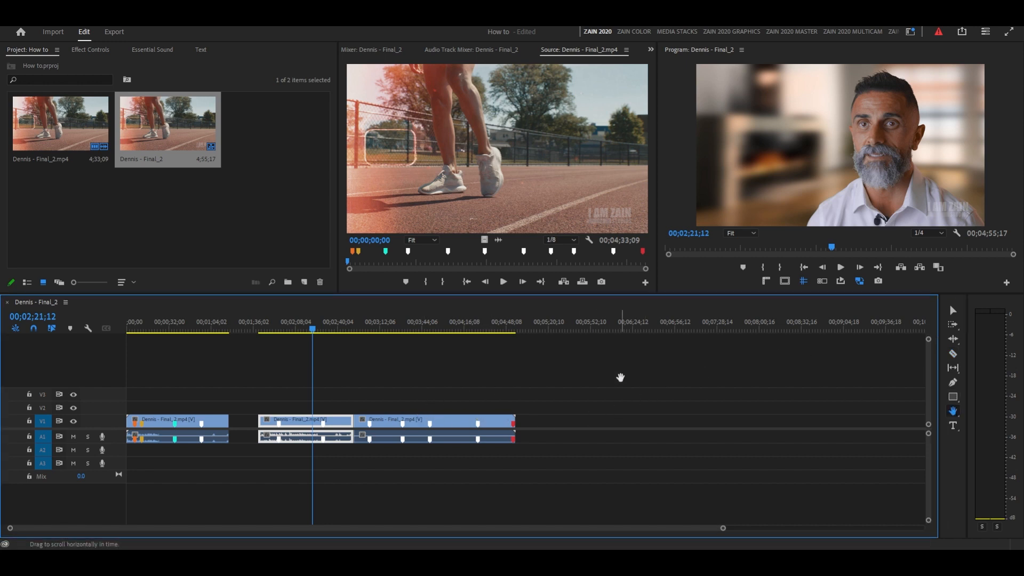
{"action": "left_click", "coordinate": [953, 426]}
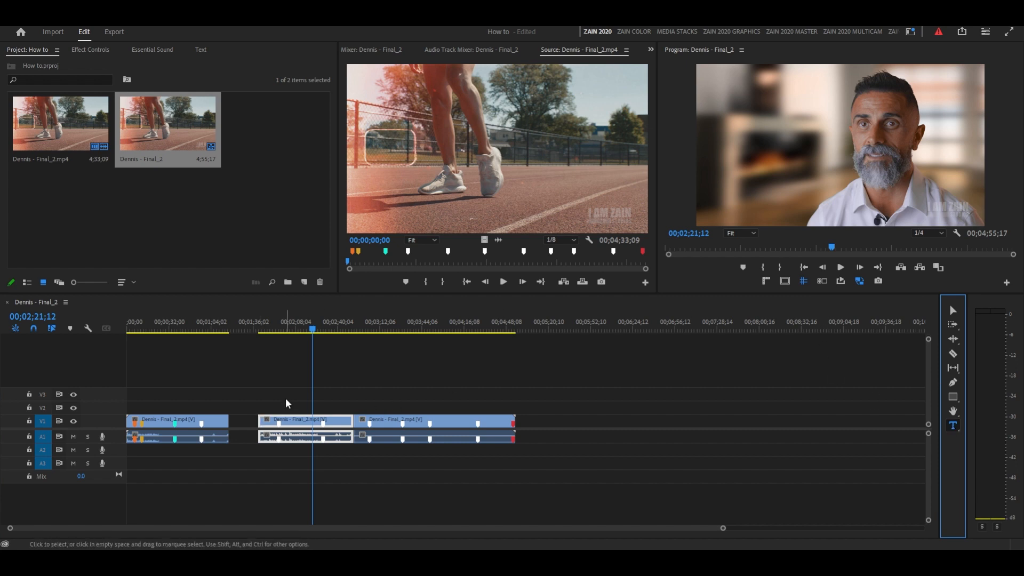
{"action": "left_click_drag", "start_coordinate": [717, 159], "coordinate": [836, 191]}
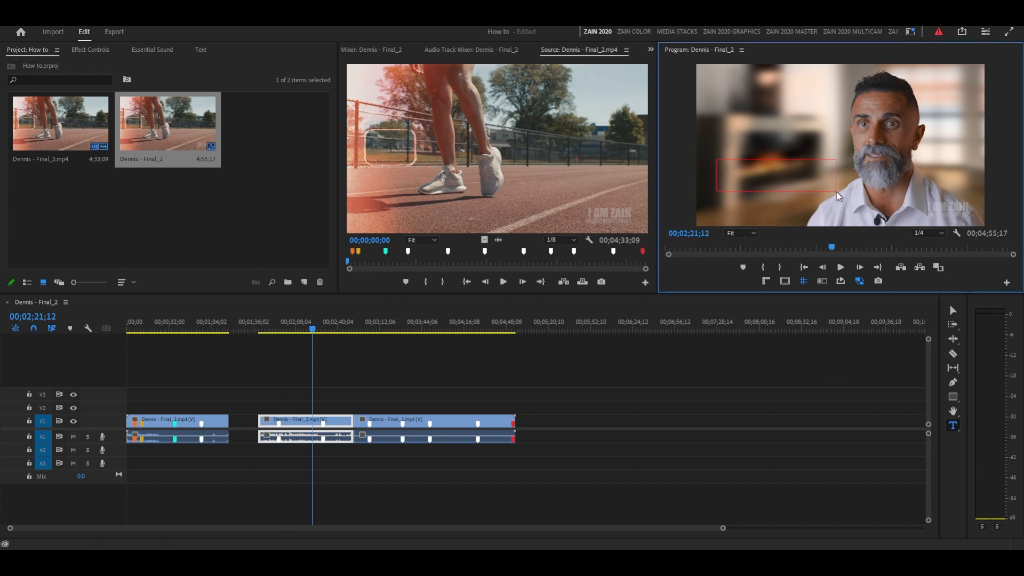
{"action": "left_click_drag", "start_coordinate": [318, 408], "coordinate": [285, 408]}
Enter the man's first name in capitals in the text box and set its font size to 250.
{"action": "left_click", "coordinate": [802, 172]}
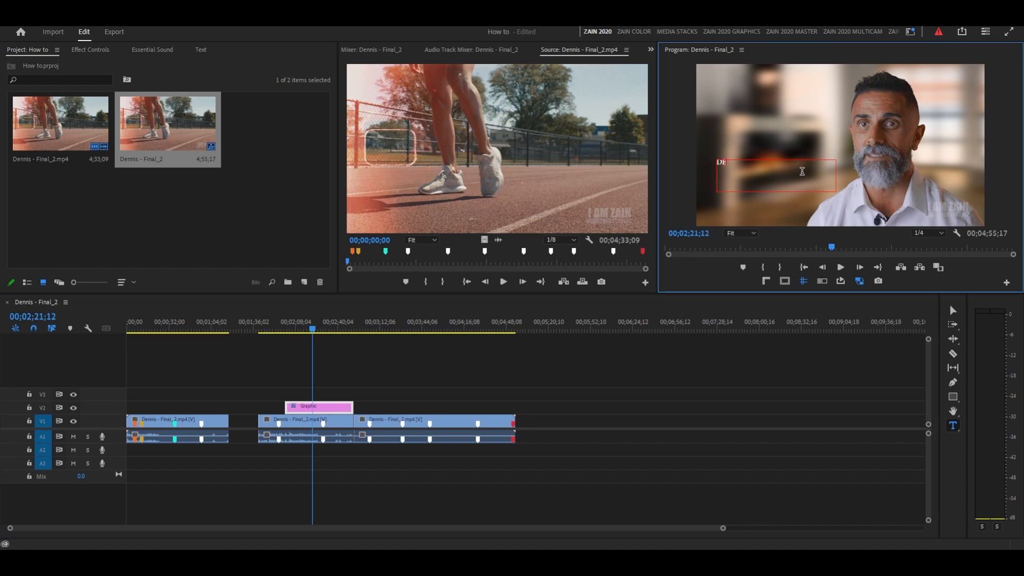
{"action": "left_click_drag", "start_coordinate": [802, 171], "coordinate": [710, 163]}
{"action": "left_click", "coordinate": [85, 50]}
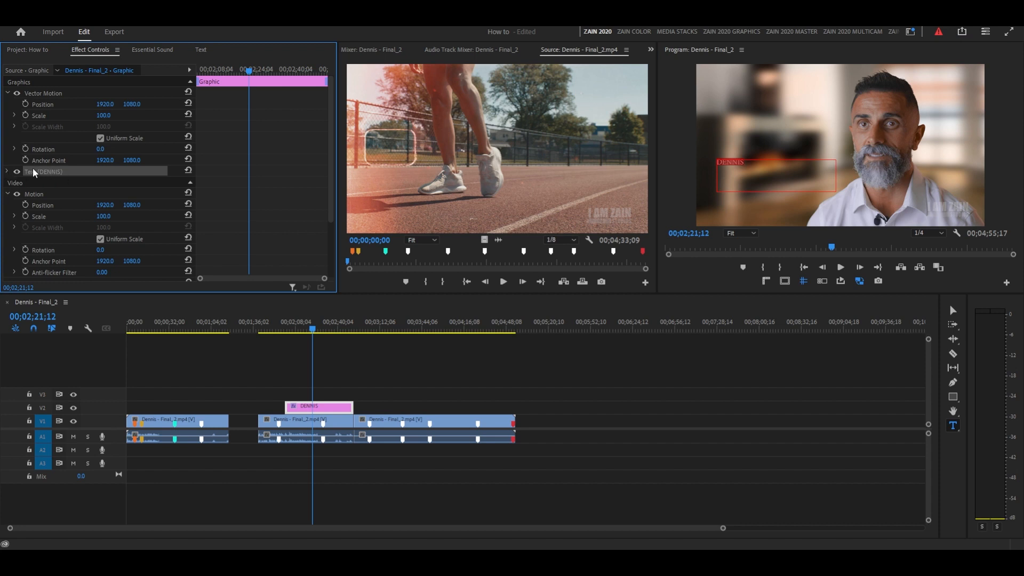
{"action": "left_click", "coordinate": [6, 171]}
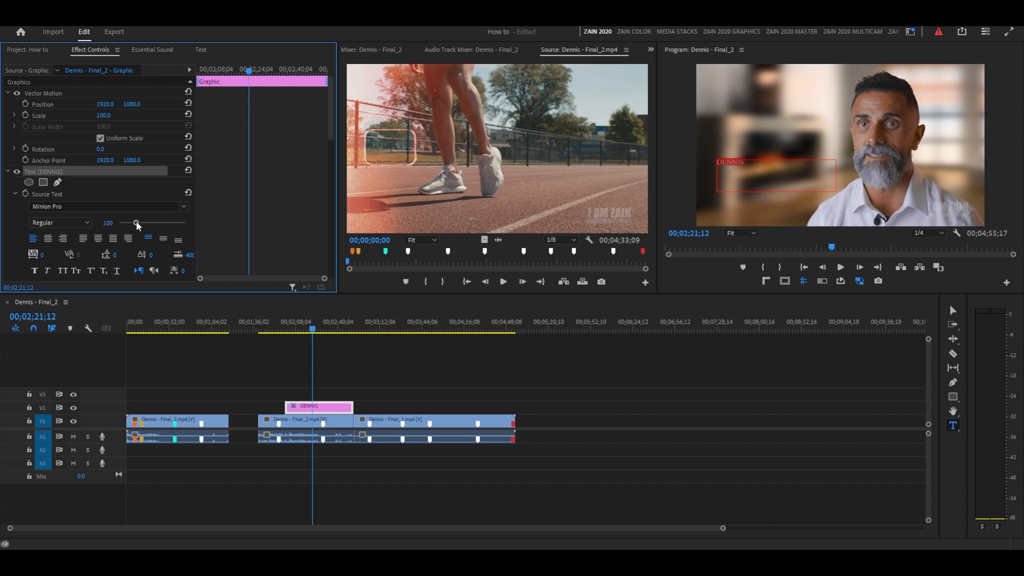
{"action": "left_click_drag", "start_coordinate": [138, 223], "coordinate": [161, 220]}
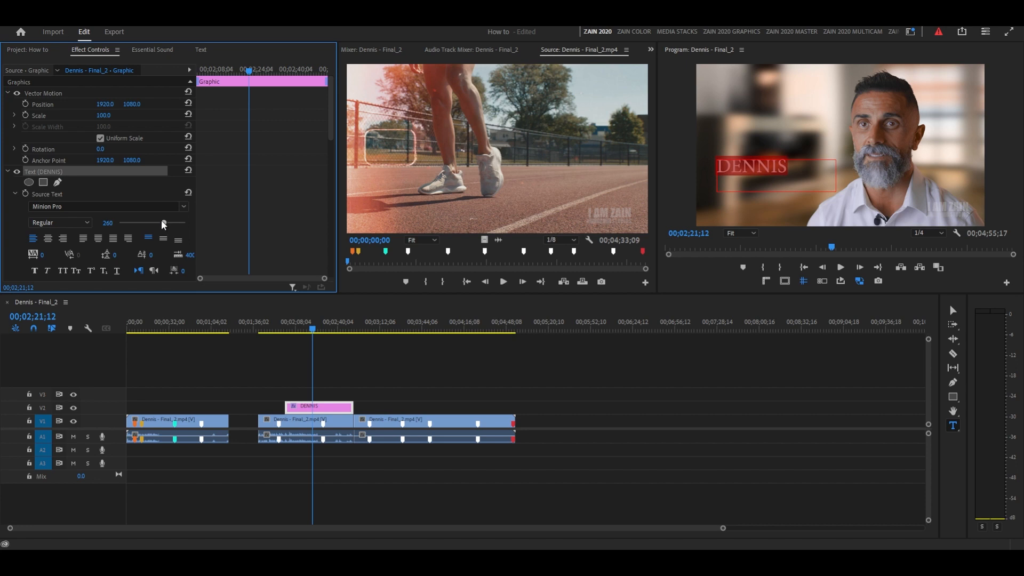
{"action": "left_click", "coordinate": [107, 222]}
{"action": "key", "text": "Return"}
Set the title's font style to Bold and move the title slightly lower in the frame.
{"action": "left_click", "coordinate": [52, 223]}
{"action": "left_click", "coordinate": [56, 258]}
{"action": "left_click", "coordinate": [953, 311]}
{"action": "left_click", "coordinate": [780, 176]}
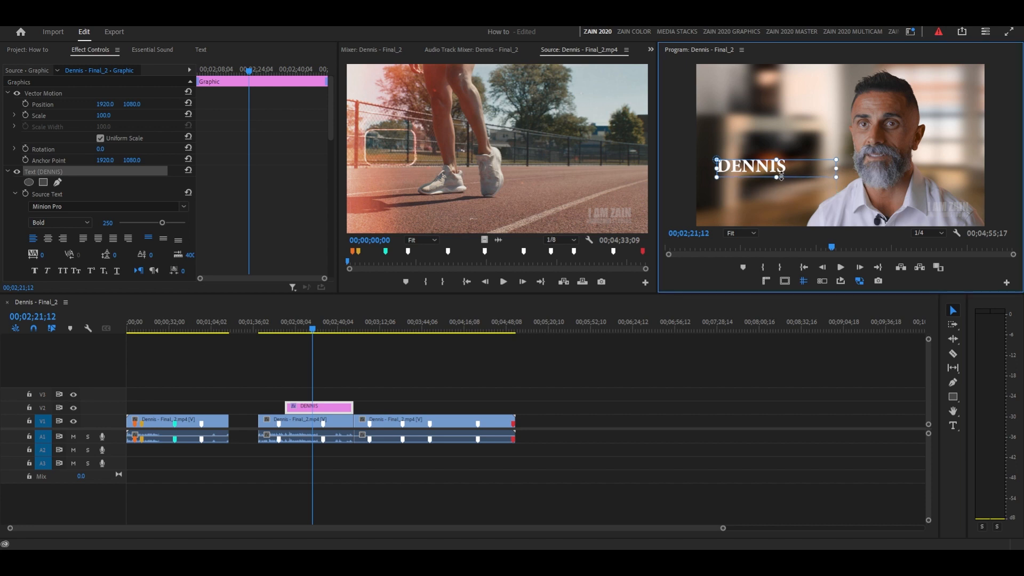
{"action": "left_click_drag", "start_coordinate": [838, 169], "coordinate": [777, 195]}
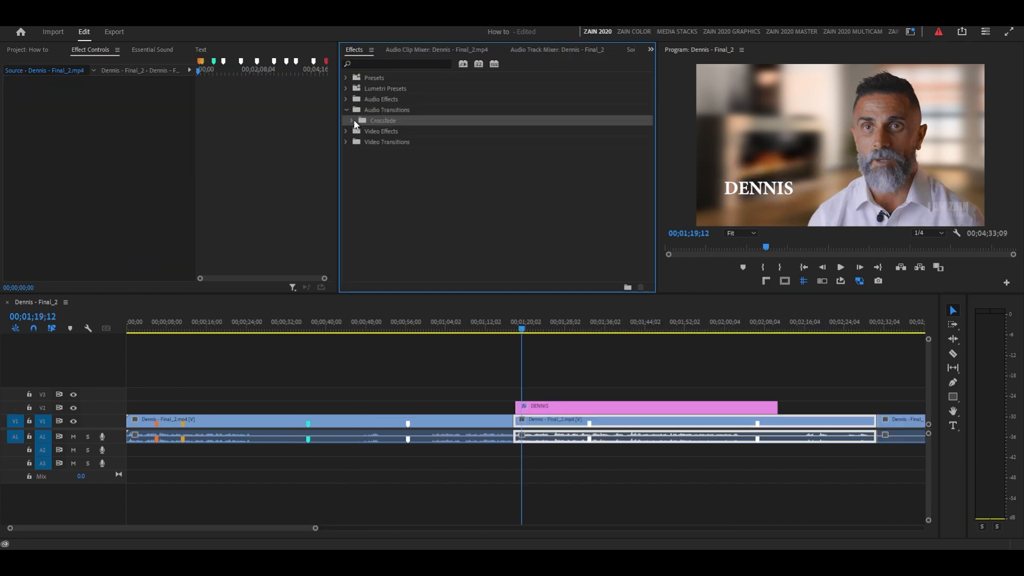
Apply a Cross Dissolve transition to the start of the title graphic on V2 and preview it from 00;01;16;13.
{"action": "left_click", "coordinate": [353, 121]}
{"action": "left_click", "coordinate": [380, 143]}
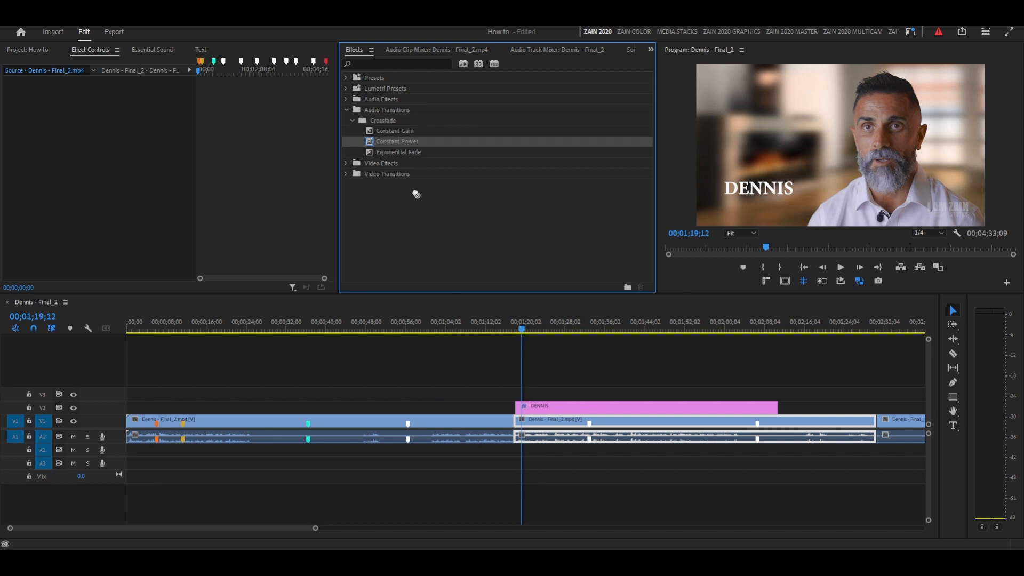
{"action": "left_click", "coordinate": [350, 111]}
{"action": "left_click", "coordinate": [348, 130]}
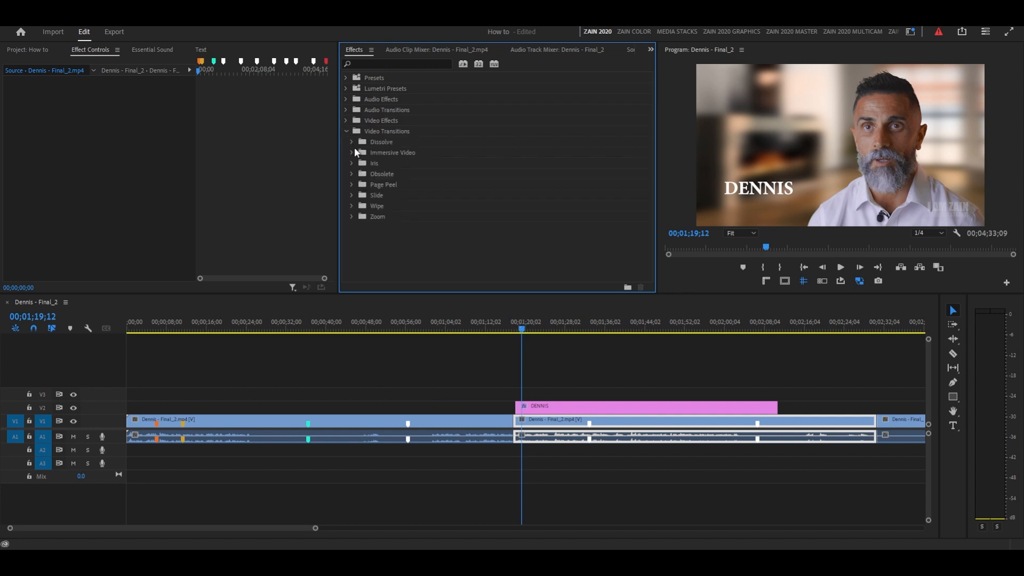
{"action": "left_click", "coordinate": [351, 142]}
{"action": "left_click_drag", "start_coordinate": [392, 163], "coordinate": [524, 409]}
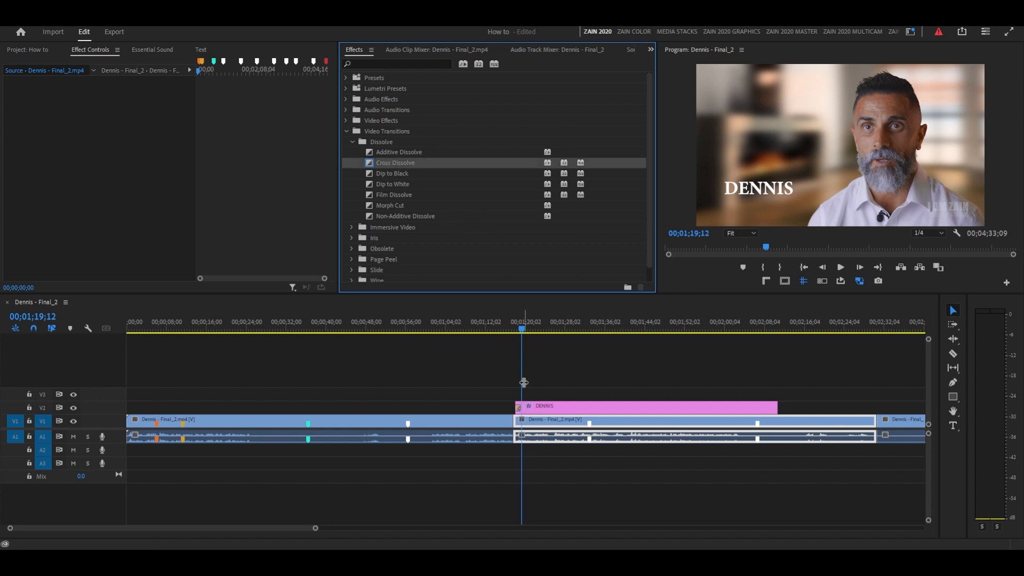
{"action": "left_click", "coordinate": [508, 326]}
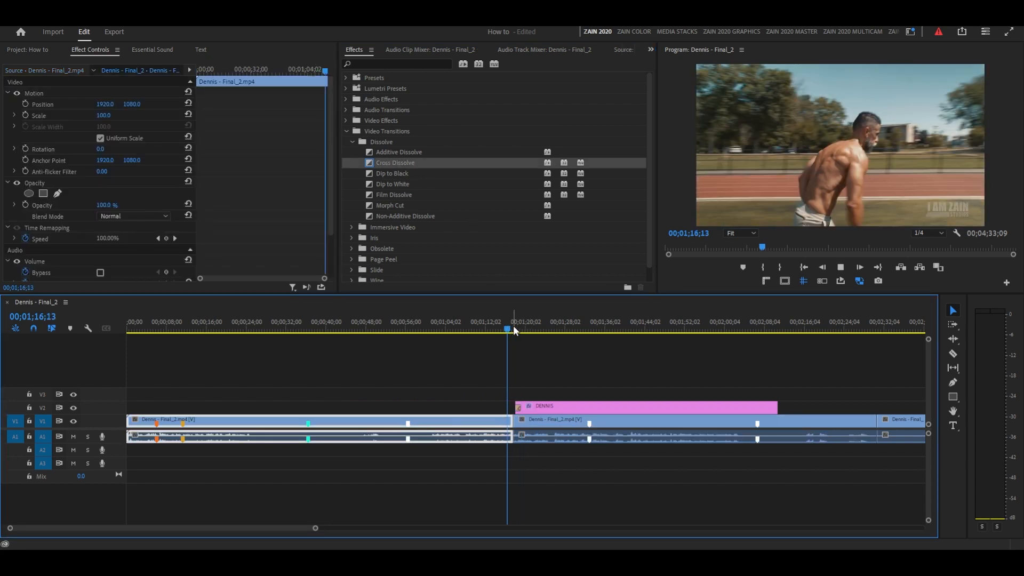
Preview the title's fade-in and shorten the title graphic on V2 to end at about 00;01;24.
{"action": "key", "text": "space"}
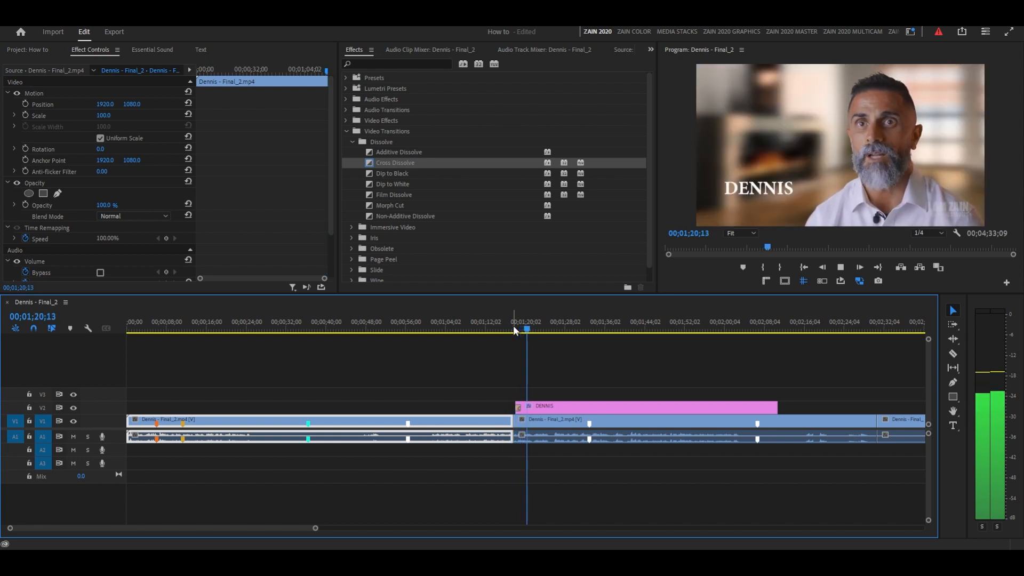
{"action": "key", "text": "space"}
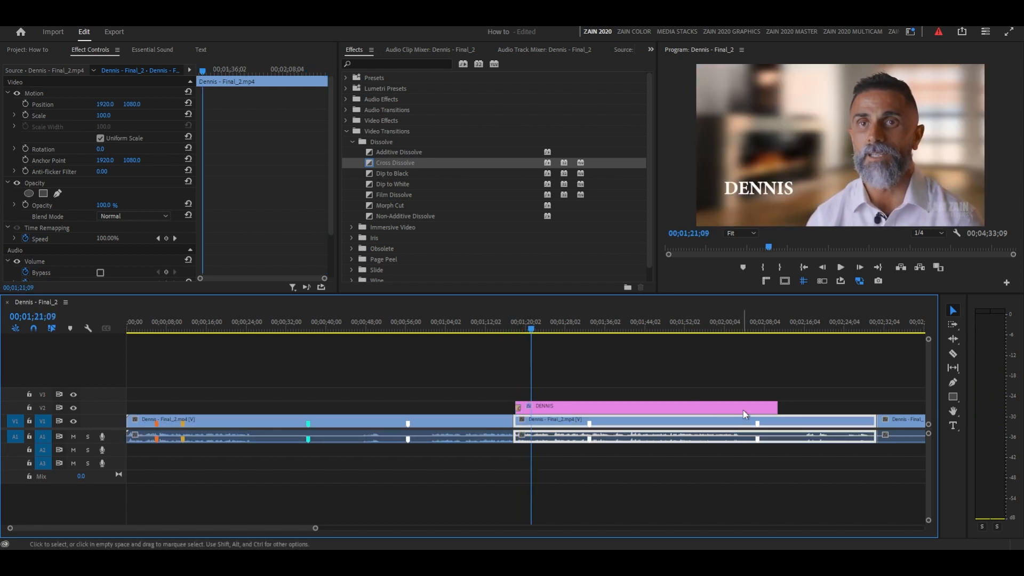
{"action": "left_click_drag", "start_coordinate": [516, 407], "coordinate": [548, 412]}
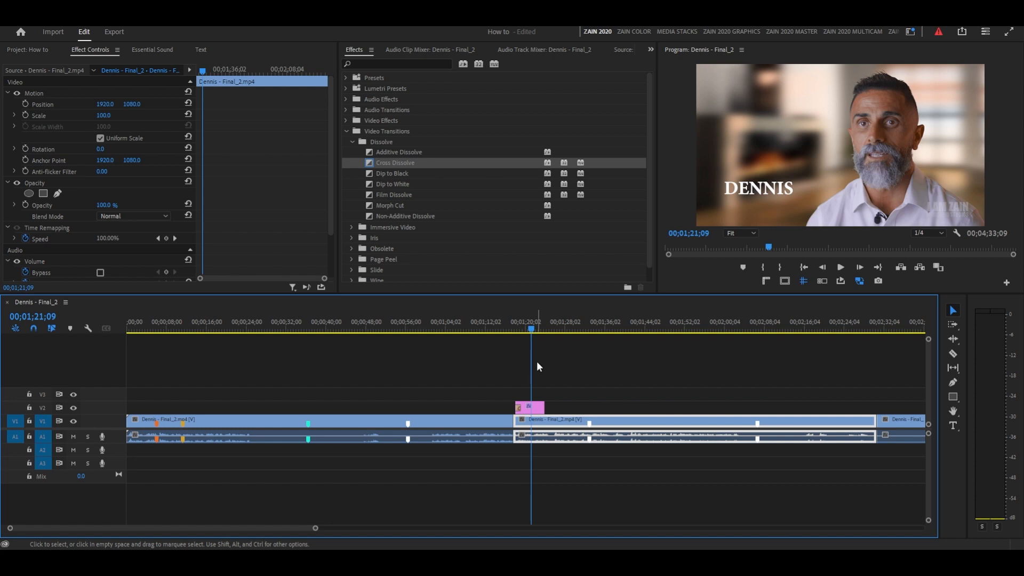
Apply a Cross Dissolve transition to the end of the title graphic on V2 and preview the fade-out.
{"action": "left_click_drag", "start_coordinate": [399, 164], "coordinate": [548, 411]}
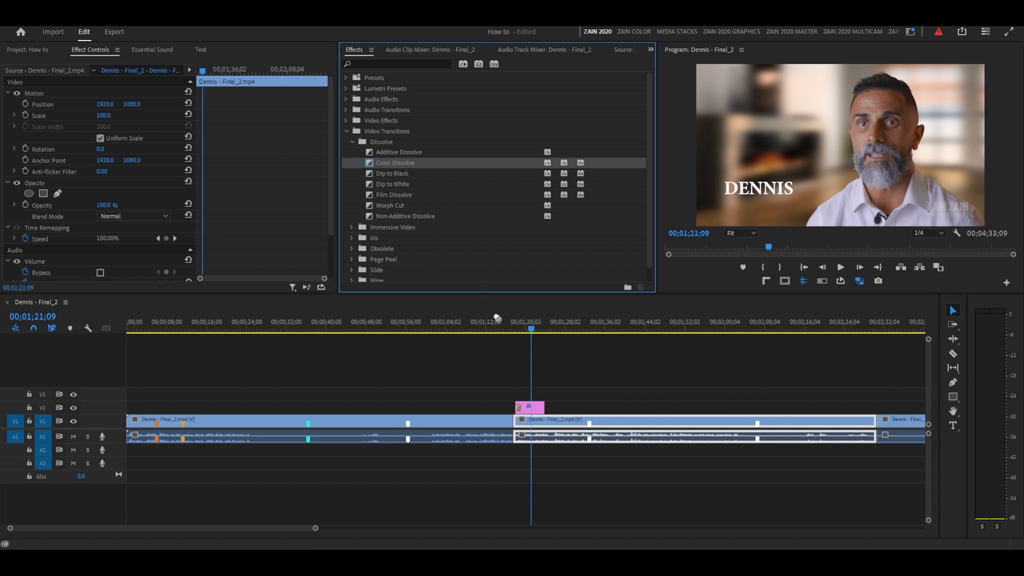
{"action": "key", "text": "space"}
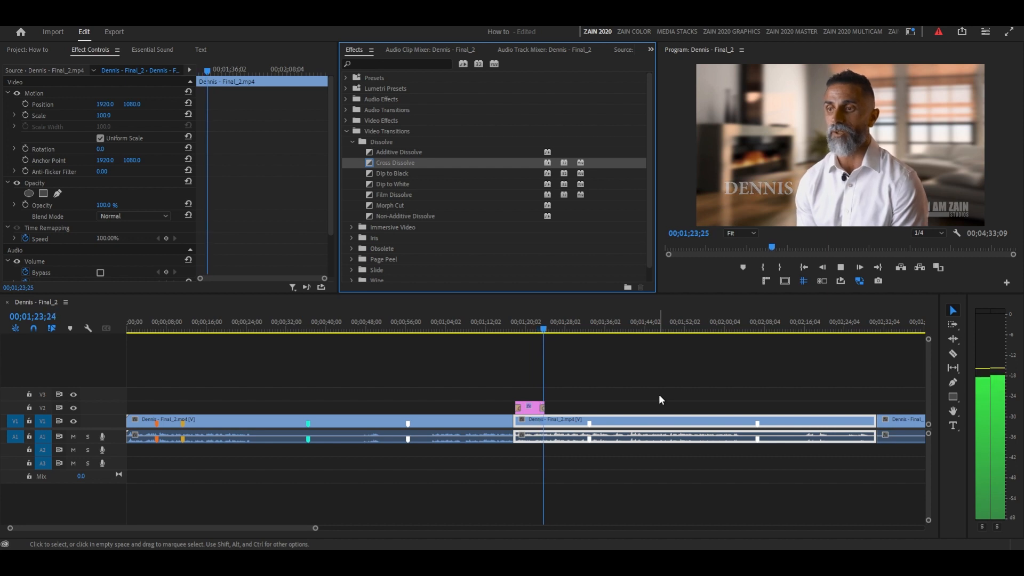
{"action": "key", "text": "space"}
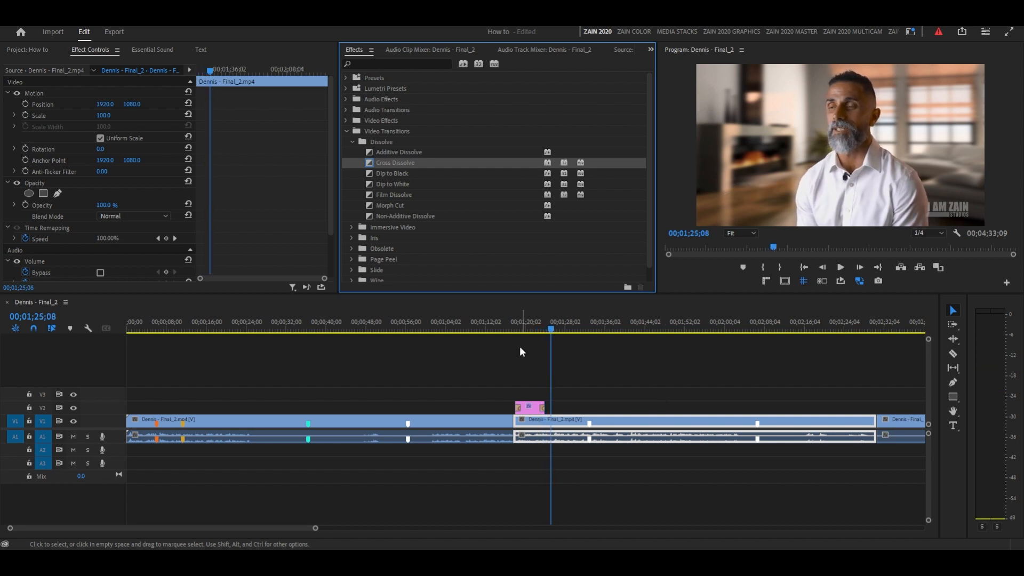
{"action": "left_click_drag", "start_coordinate": [530, 323], "coordinate": [553, 321]}
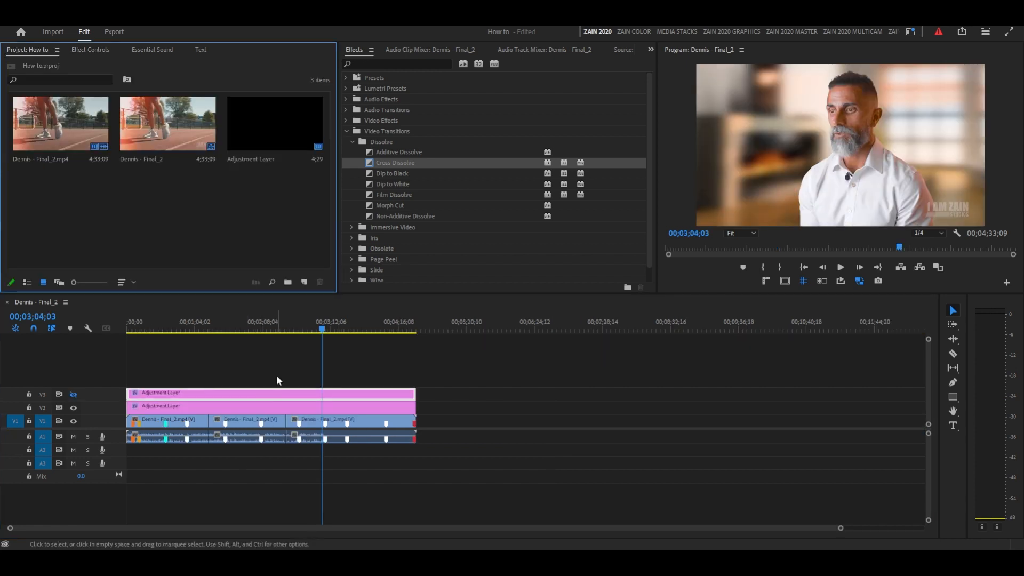
Open the export settings for the timeline sequence and move the export preview to 00;00;33;28.
{"action": "left_click_drag", "start_coordinate": [187, 328], "coordinate": [166, 336]}
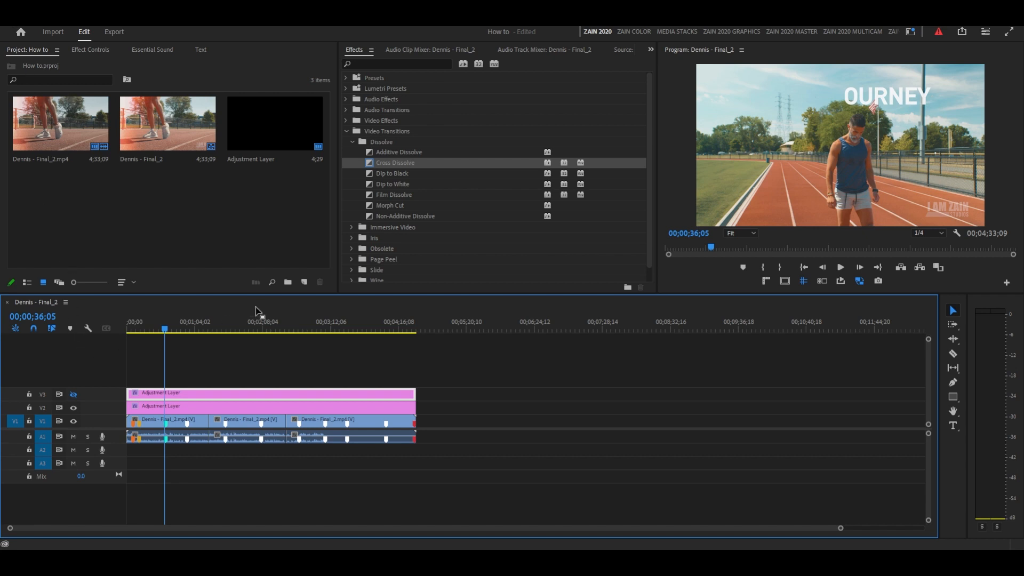
{"action": "left_click", "coordinate": [240, 231]}
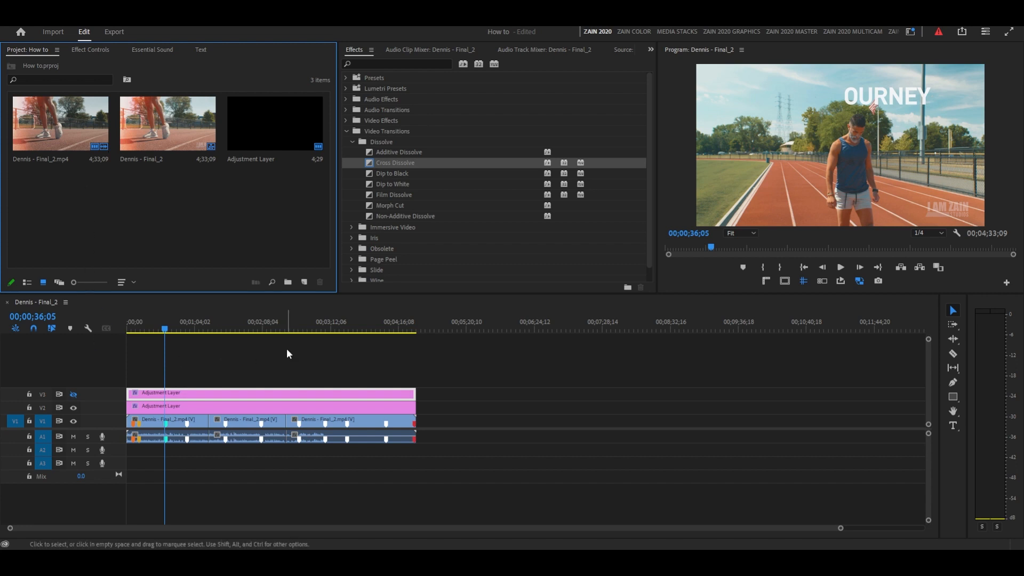
{"action": "left_click", "coordinate": [143, 307]}
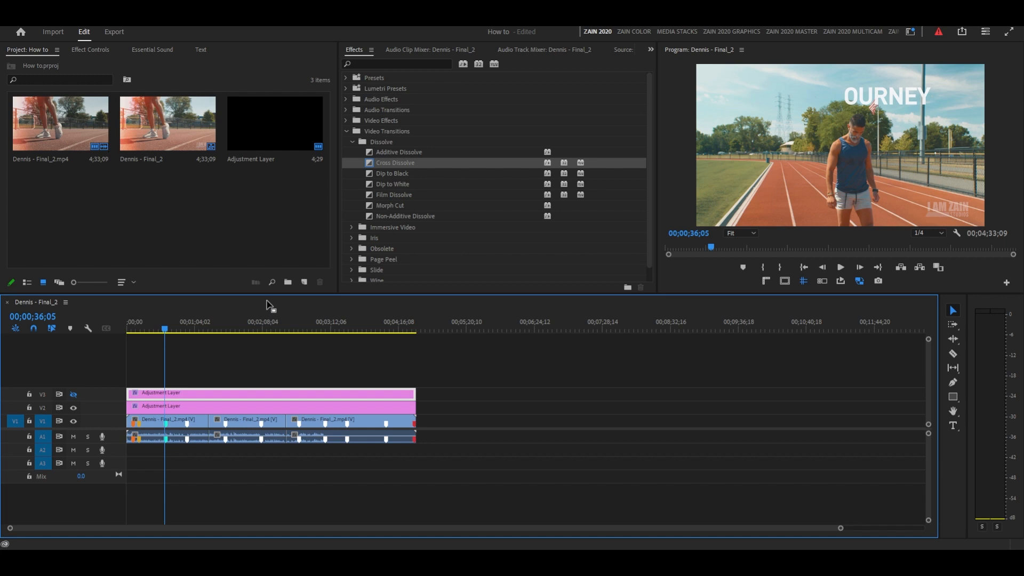
{"action": "left_click", "coordinate": [156, 439]}
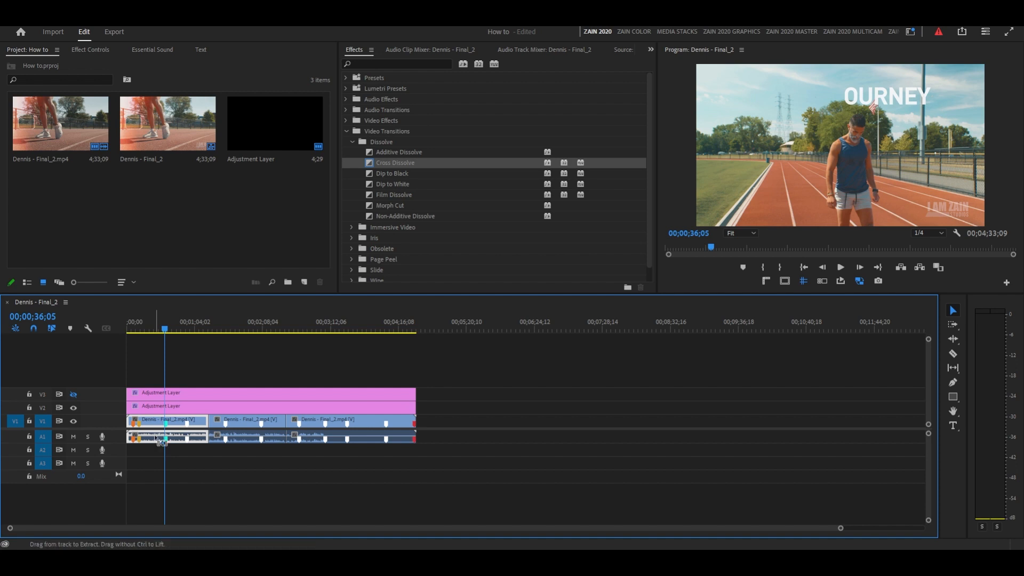
{"action": "key", "text": "ctrl+m"}
{"action": "left_click_drag", "start_coordinate": [533, 353], "coordinate": [504, 369]}
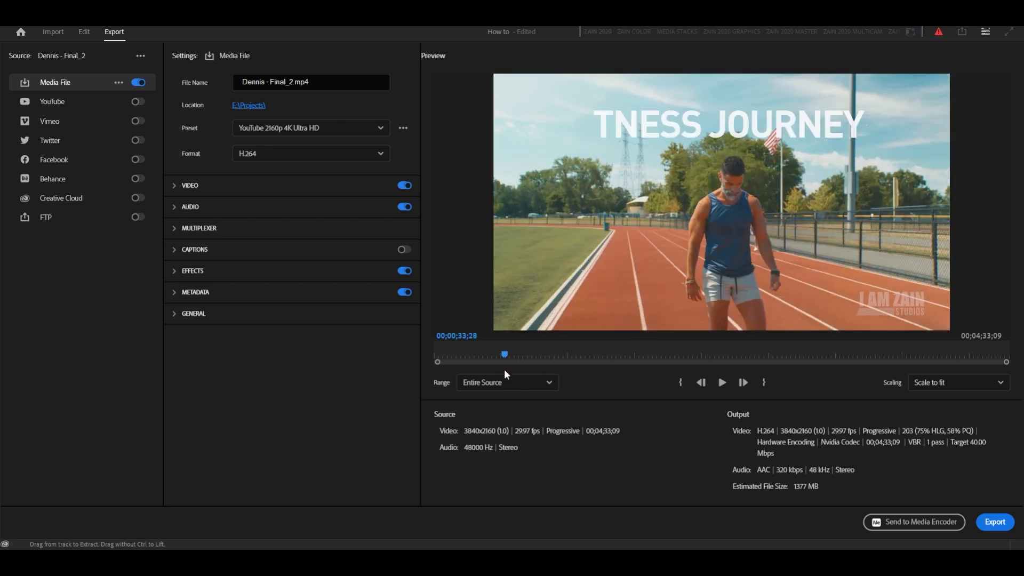
Check the export's file name and save location.
{"action": "left_click", "coordinate": [281, 83]}
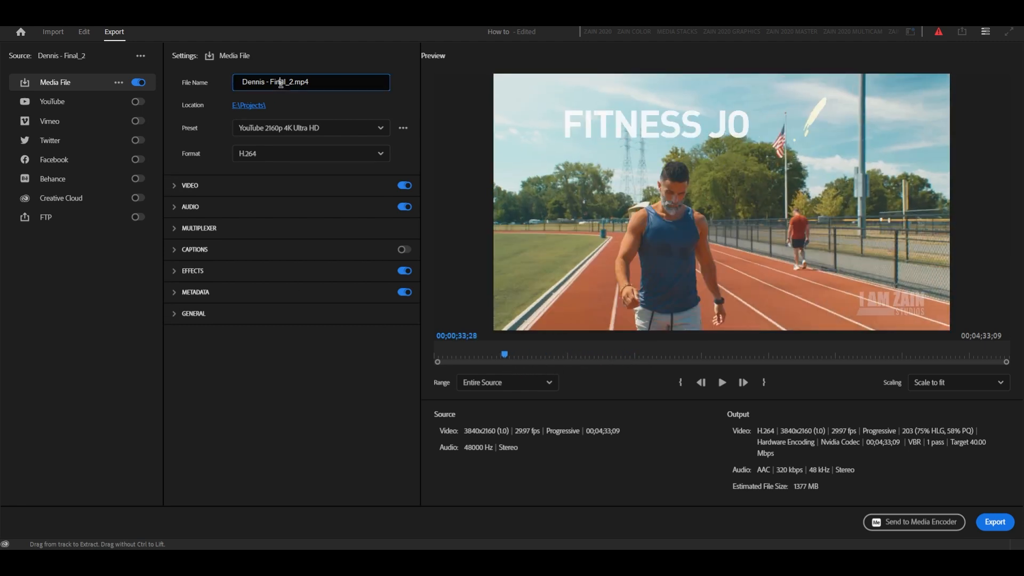
{"action": "triple_click", "coordinate": [281, 83]}
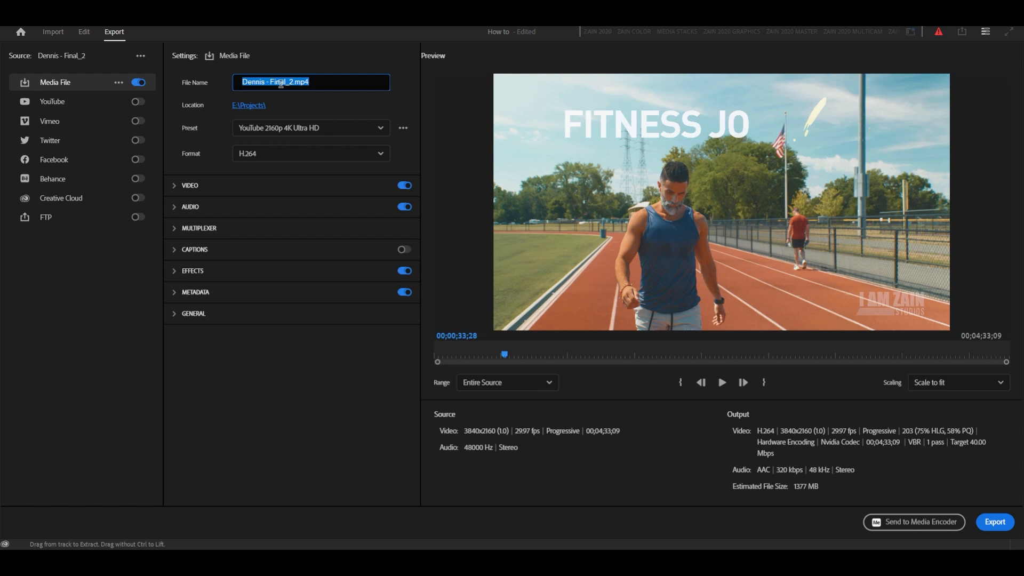
{"action": "left_click", "coordinate": [256, 109]}
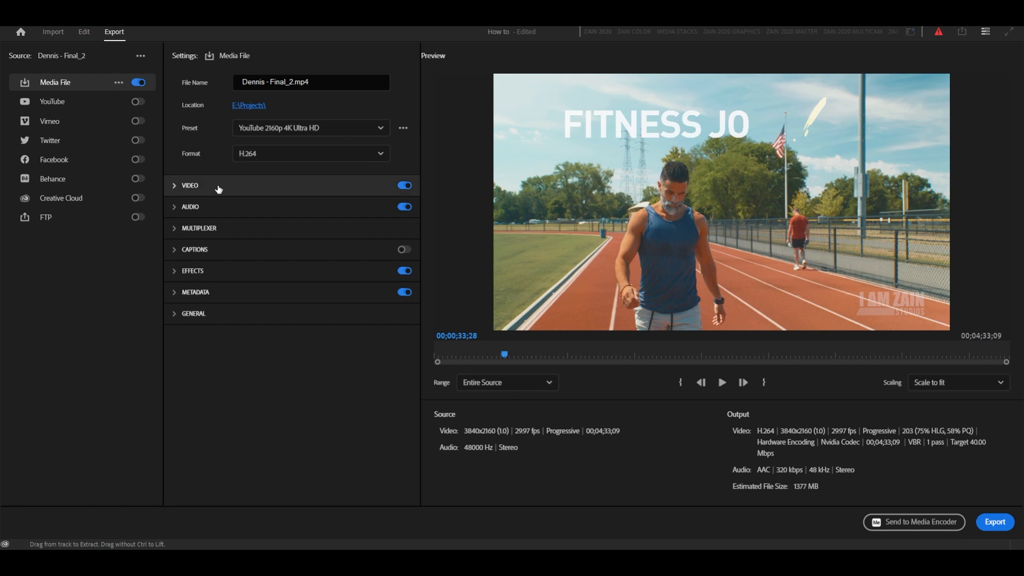
Review the video and audio export settings and export the sequence as H.264 with the YouTube 2160p 4K Ultra HD preset.
{"action": "left_click", "coordinate": [219, 187]}
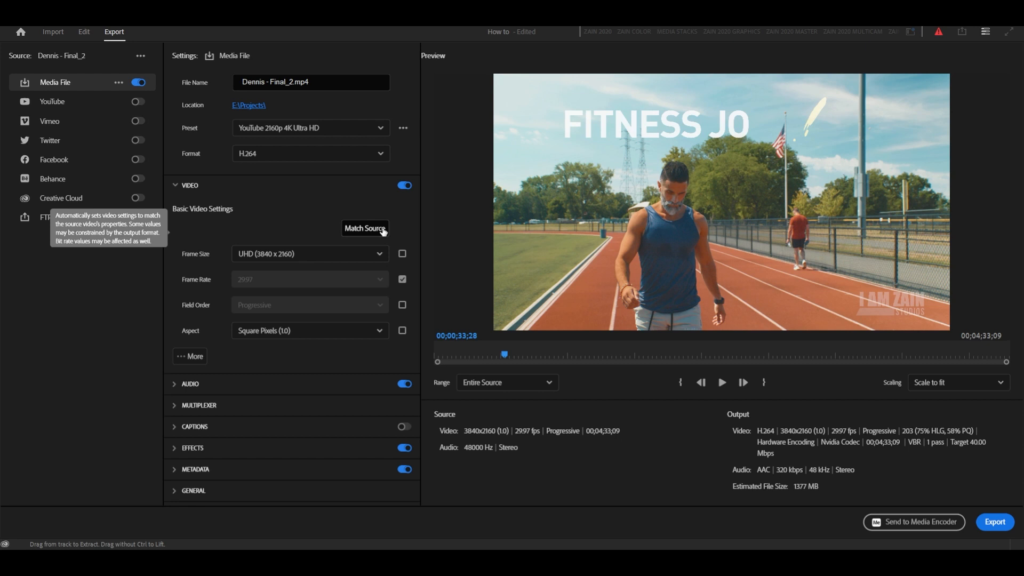
{"action": "left_click", "coordinate": [175, 186]}
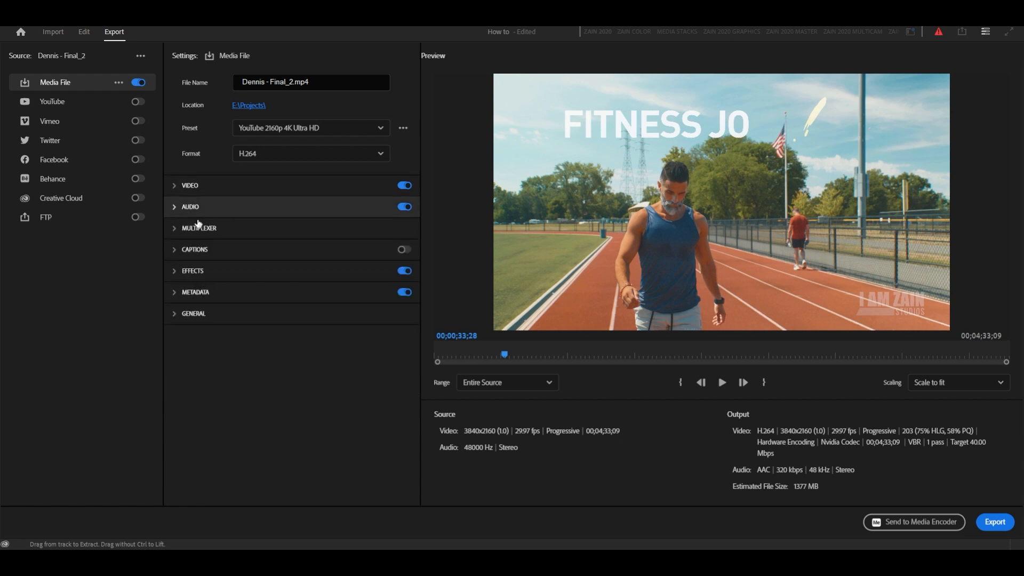
{"action": "left_click", "coordinate": [175, 209]}
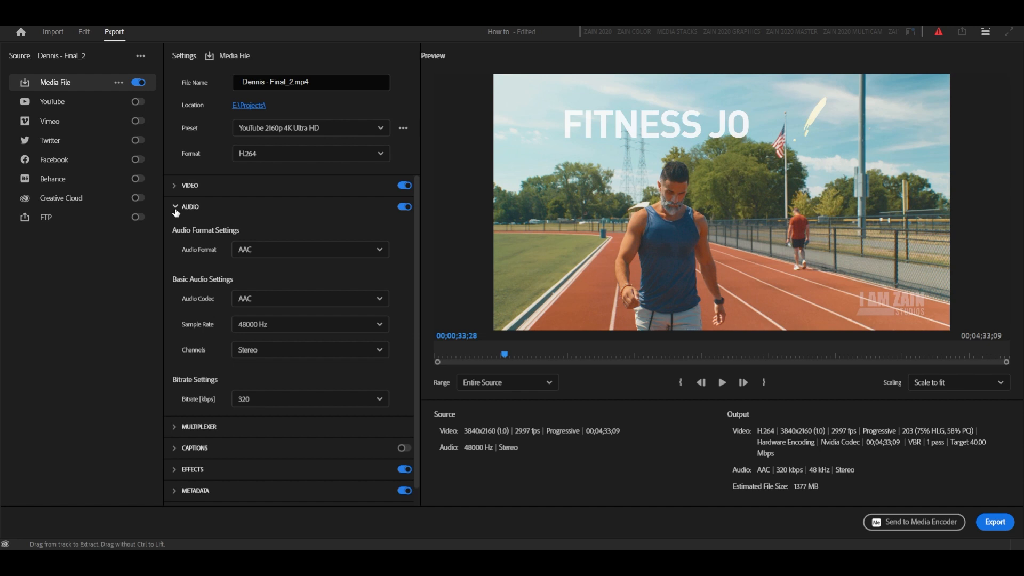
{"action": "left_click", "coordinate": [175, 208]}
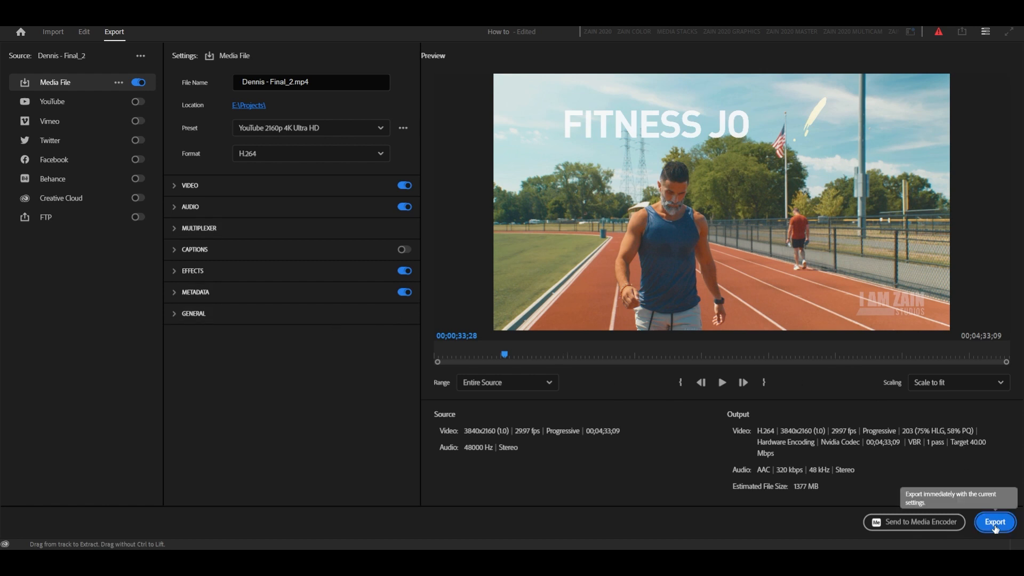
{"action": "left_click", "coordinate": [996, 525]}
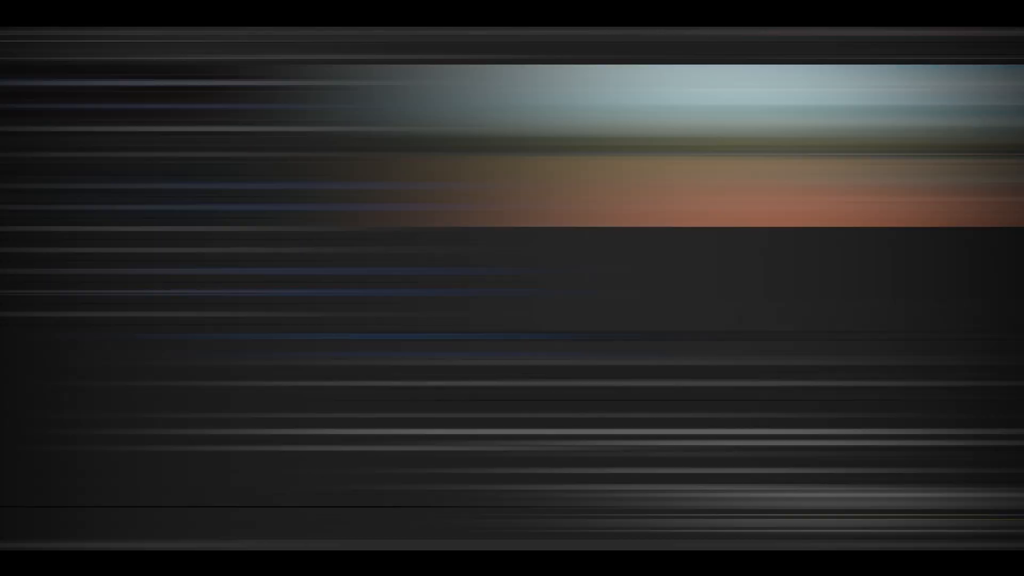